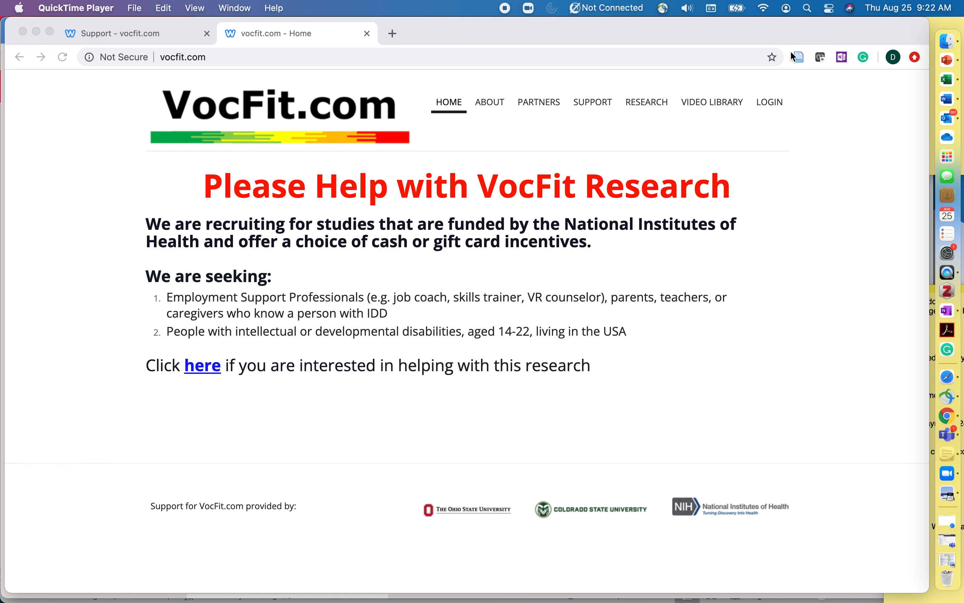
Bring the Chrome window showing the vocfit.com home page to the front
{"action": "left_click", "coordinate": [772, 103]}
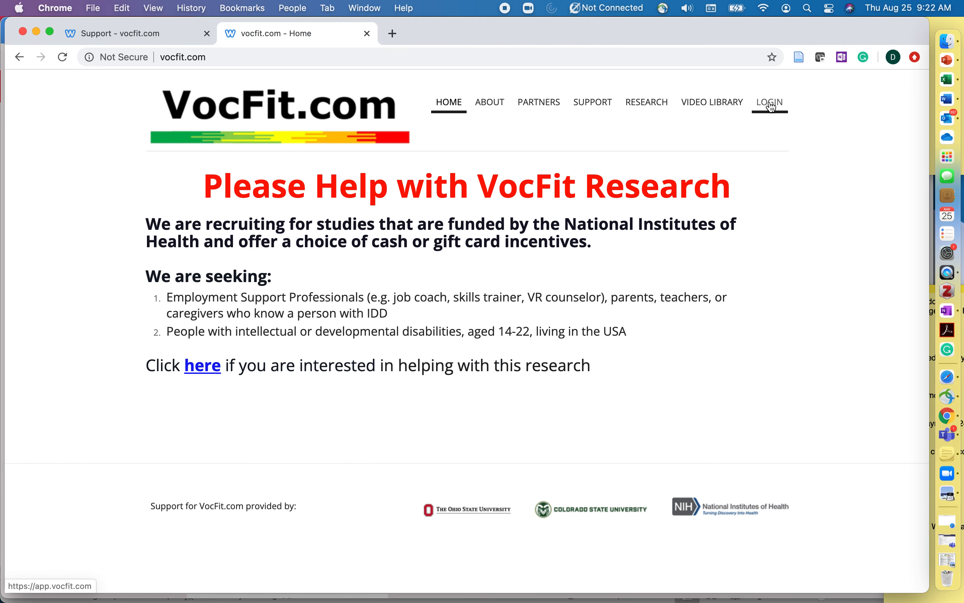
Start a new VocFit account and enter the user's first name, last name and e-mail
{"action": "left_click", "coordinate": [772, 104]}
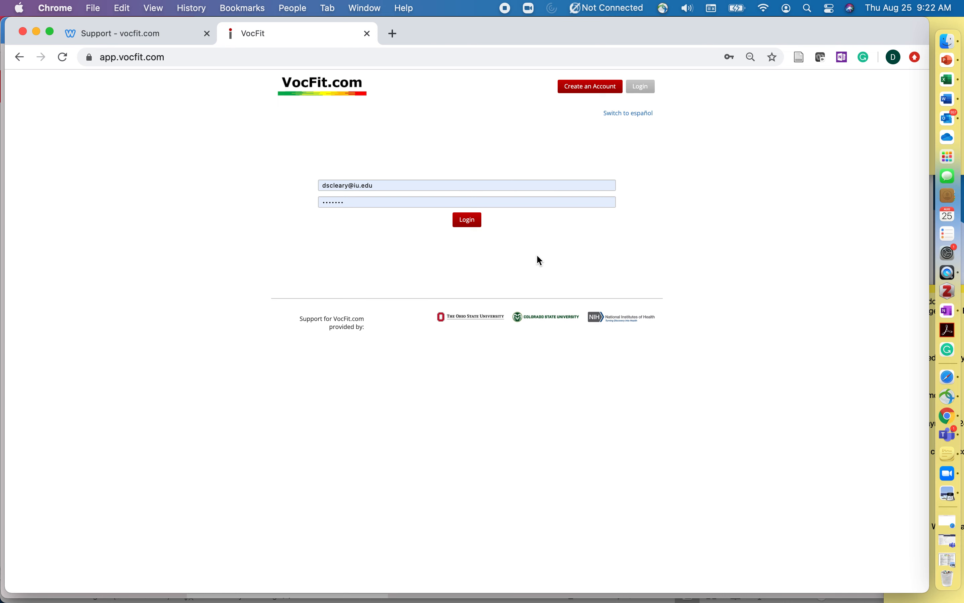
{"action": "left_click", "coordinate": [591, 87]}
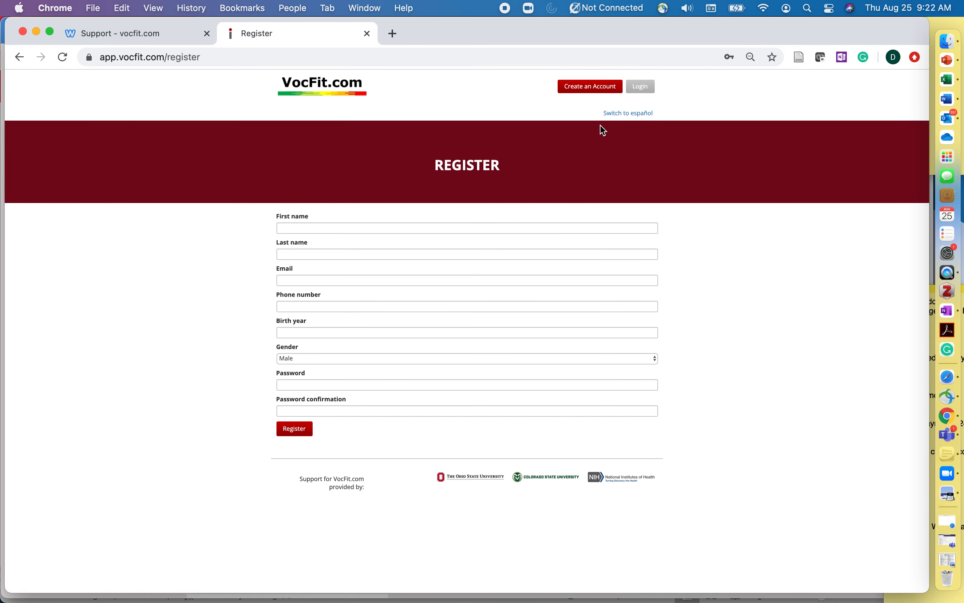
{"action": "left_click", "coordinate": [307, 226]}
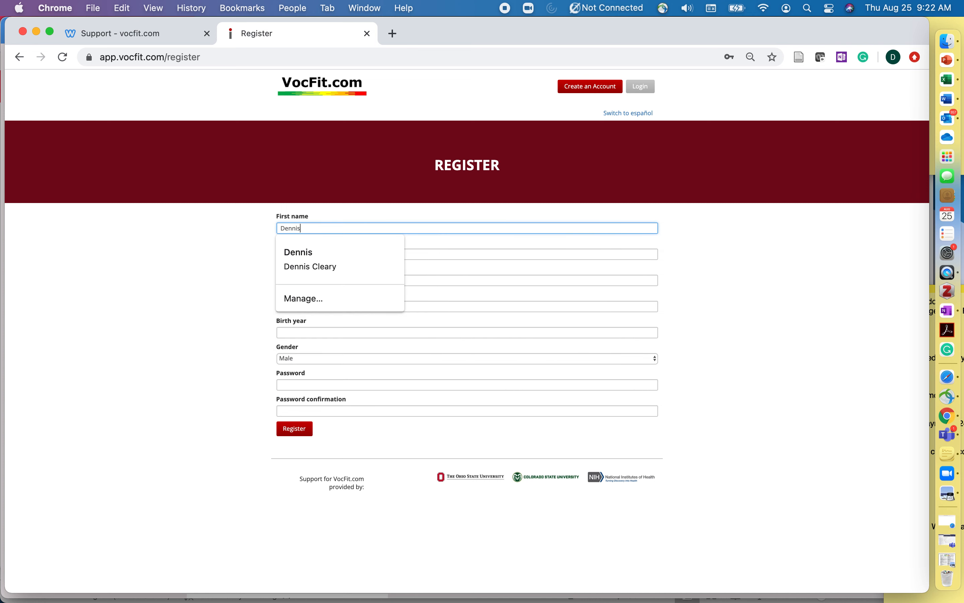
{"action": "key", "text": "Tab"}
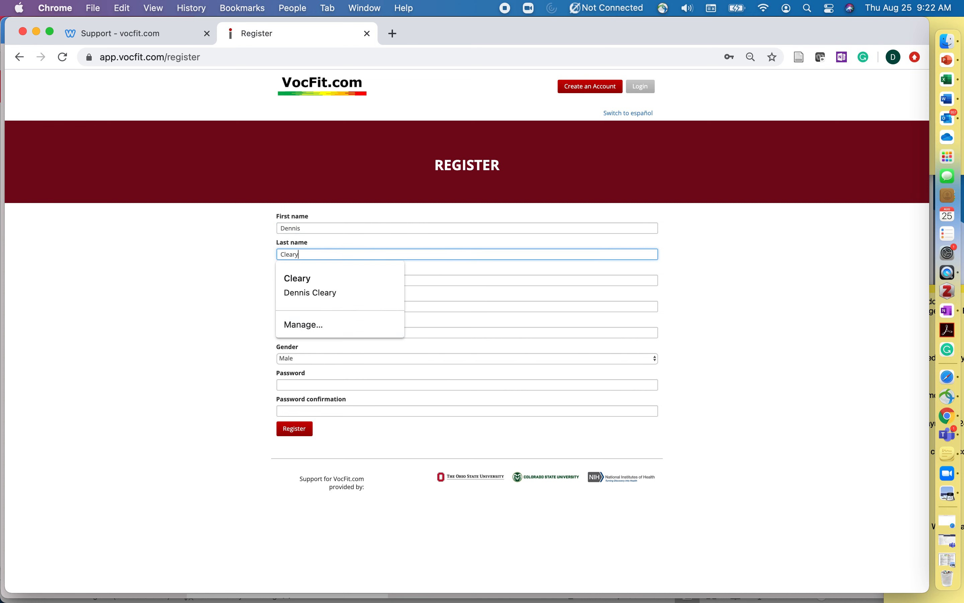
{"action": "key", "text": "Tab"}
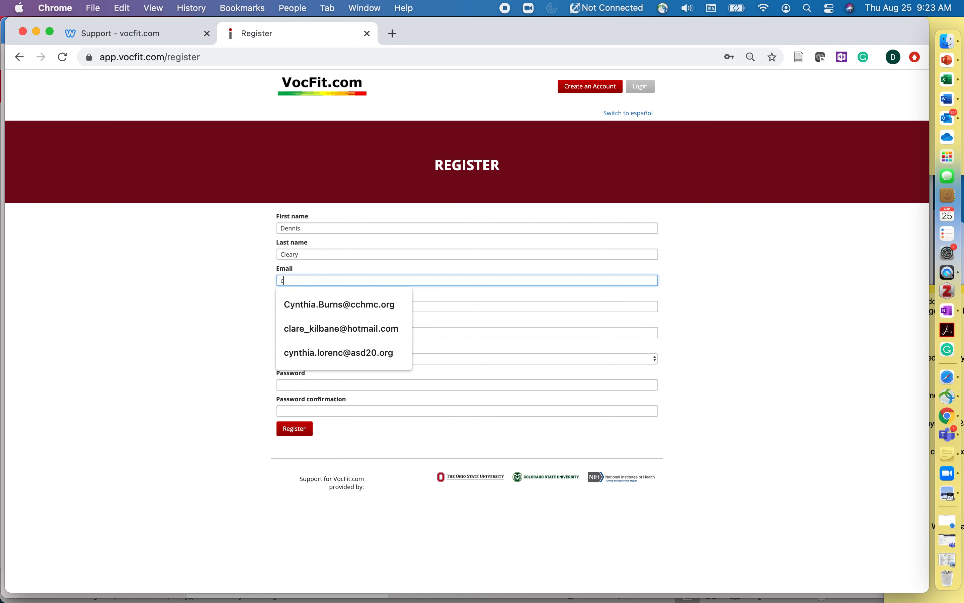
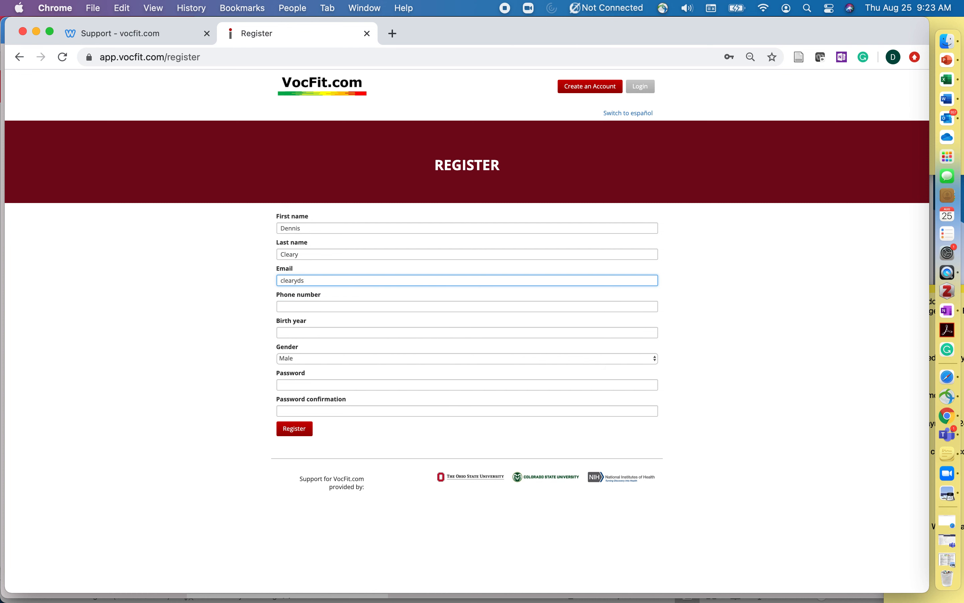
Fill in the phone number, birth year 1999 and account password, then register
{"action": "left_click", "coordinate": [297, 307]}
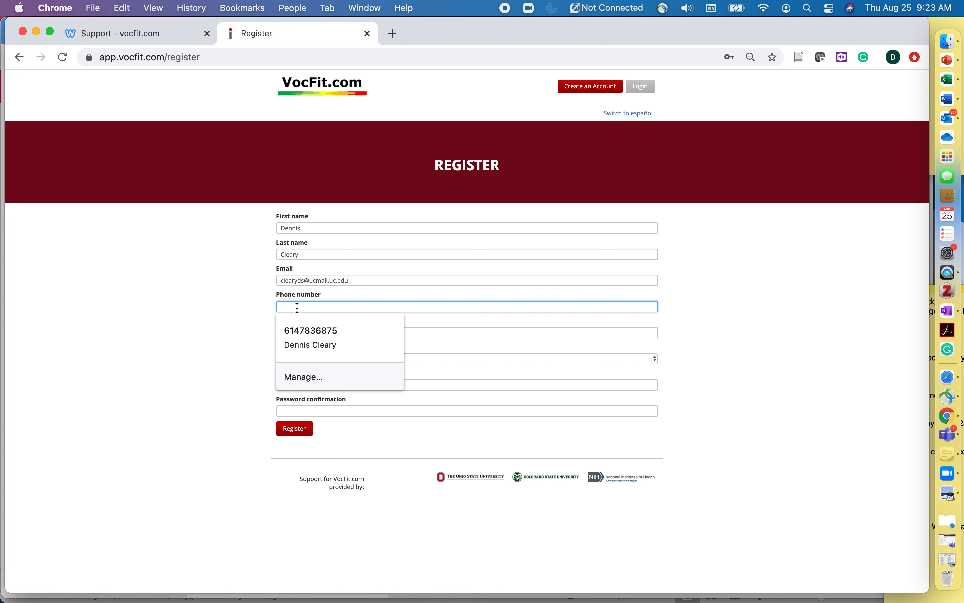
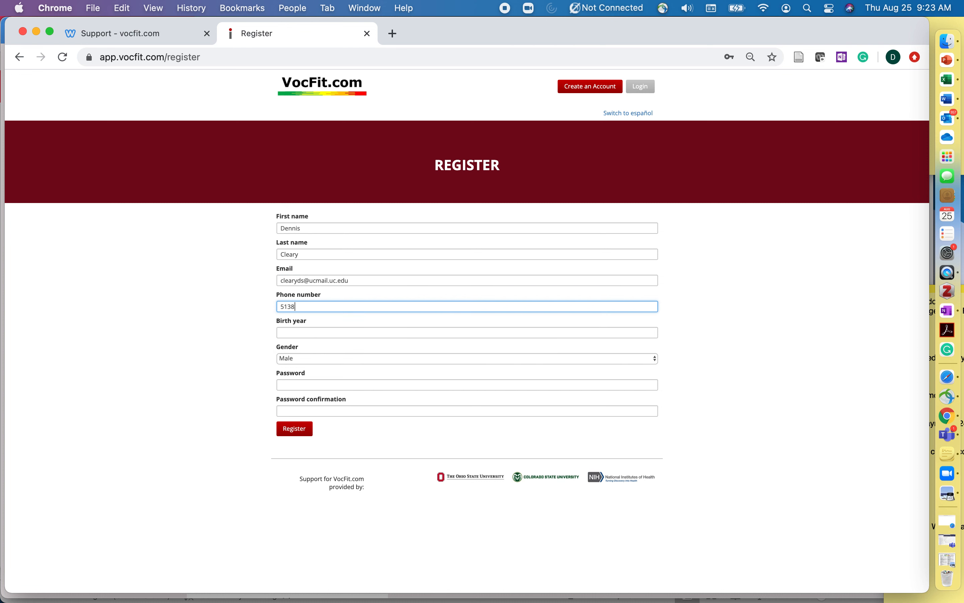
{"action": "left_click", "coordinate": [291, 332]}
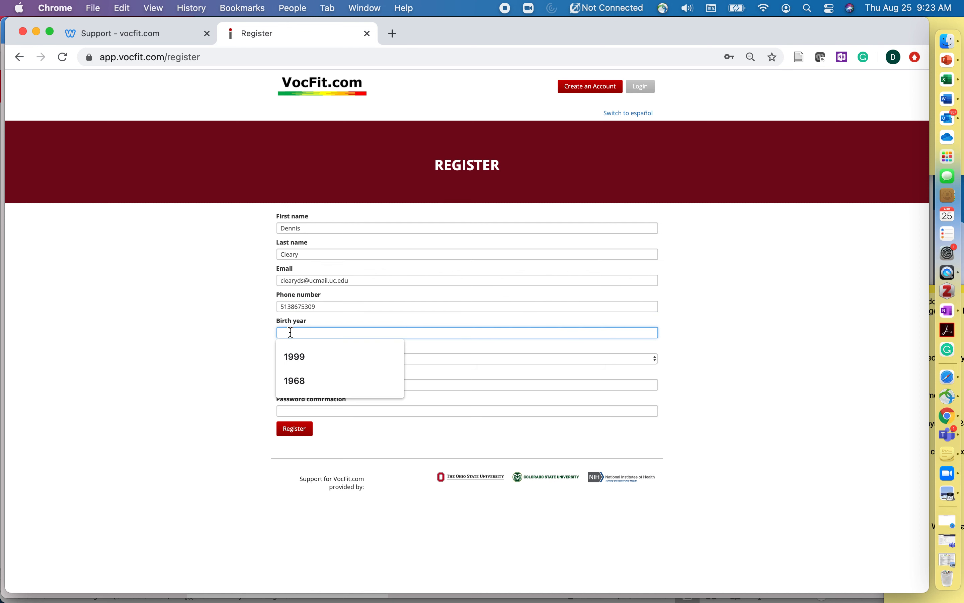
{"action": "type", "text": "1999"}
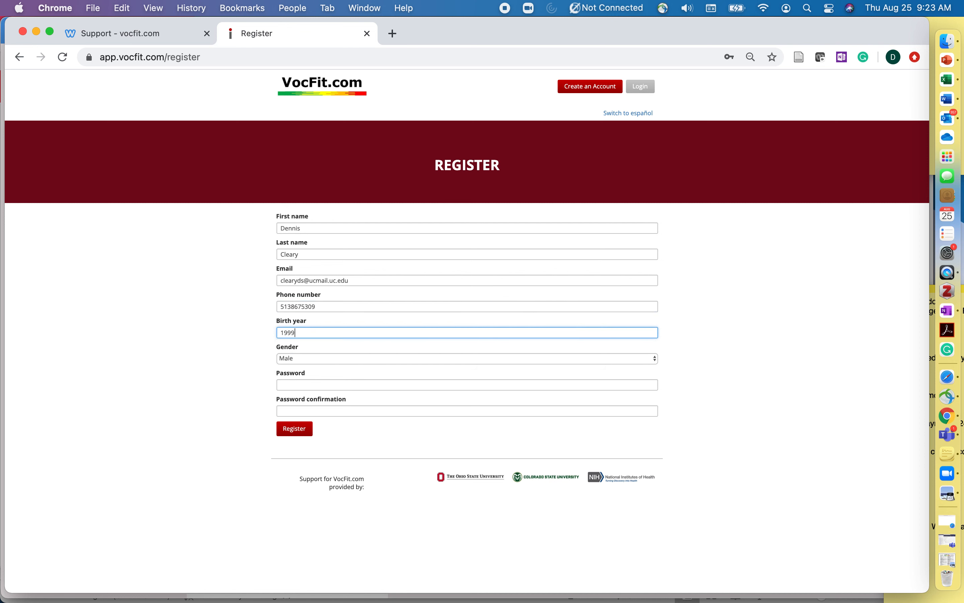
{"action": "left_click", "coordinate": [309, 385]}
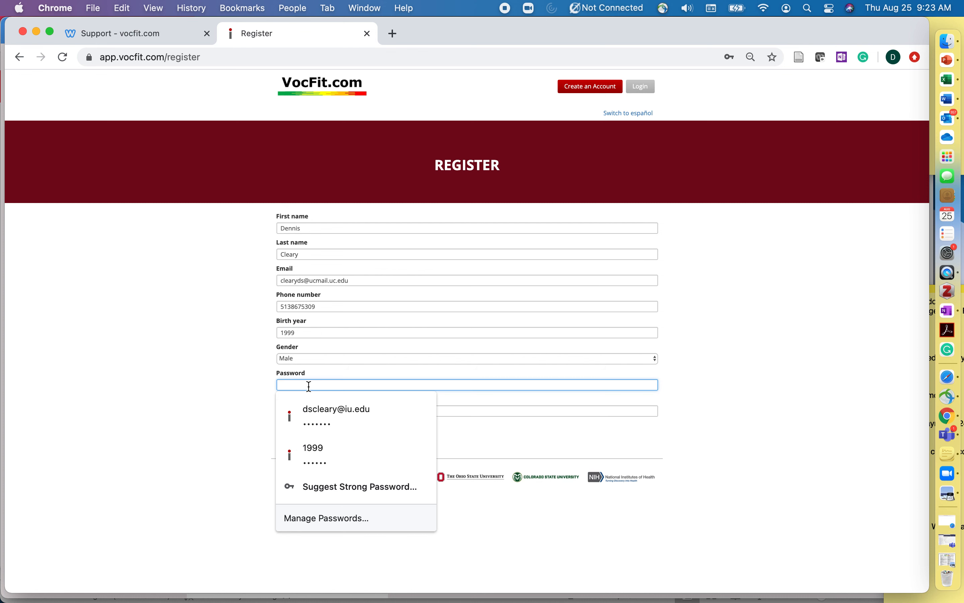
{"action": "type", "text": "•••••••••••"}
{"action": "key", "text": "Tab"}
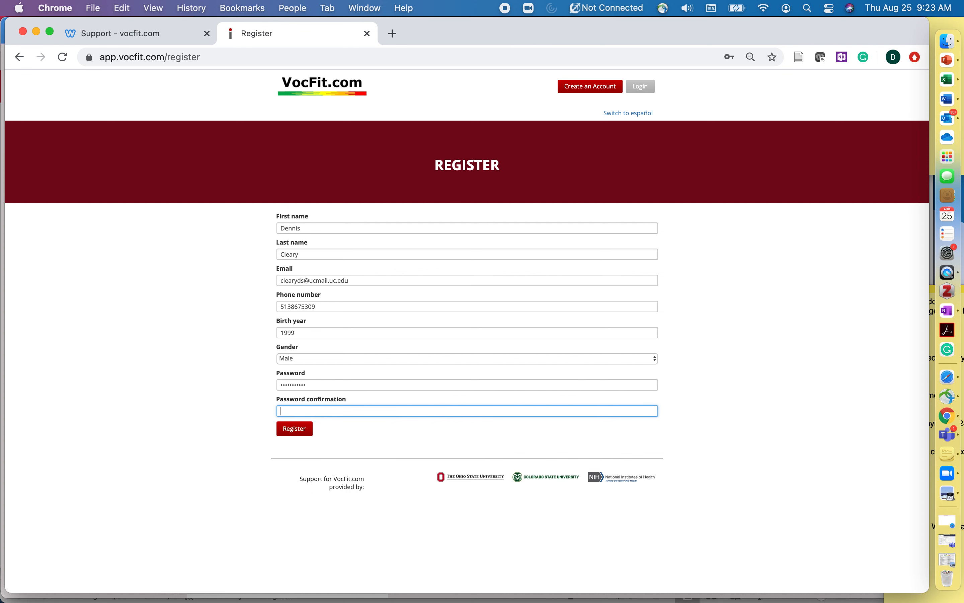
{"action": "type", "text": "•••••••••••"}
{"action": "left_click", "coordinate": [297, 429]}
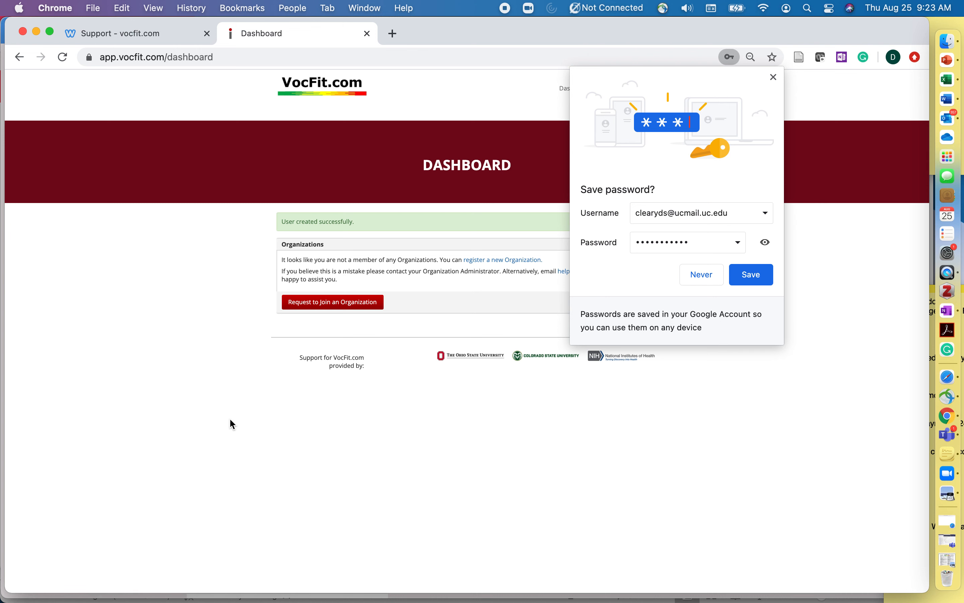
Save the new login in Chrome and zoom the dashboard in
{"action": "left_click", "coordinate": [753, 275]}
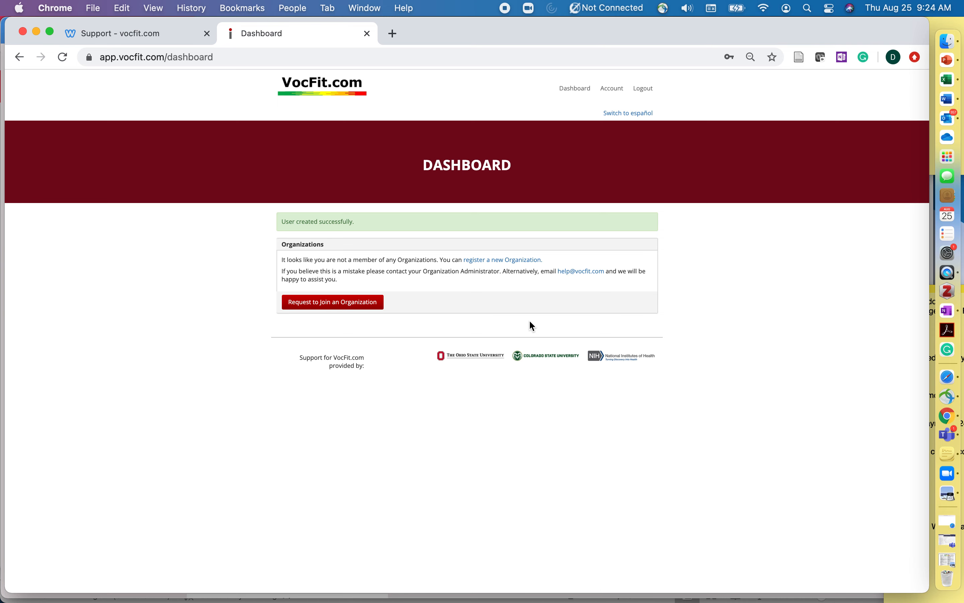
{"action": "key", "text": "super+equal"}
{"action": "key", "text": "super+equal"}
{"action": "key", "text": "super+equal"}
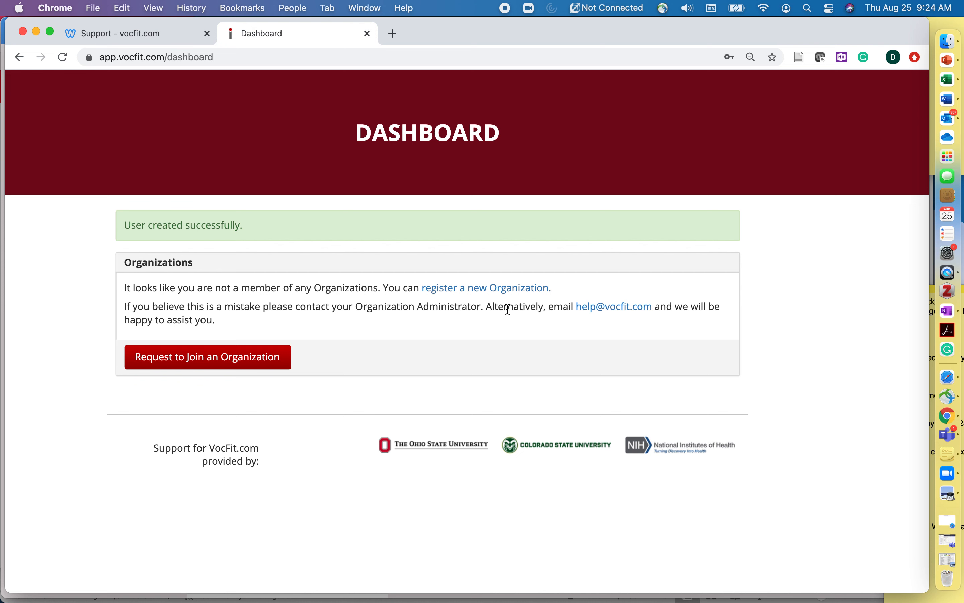
Search organizations to join, trying 'OTtest', 'test', then 'cincinnati childrens'
{"action": "left_click", "coordinate": [246, 358]}
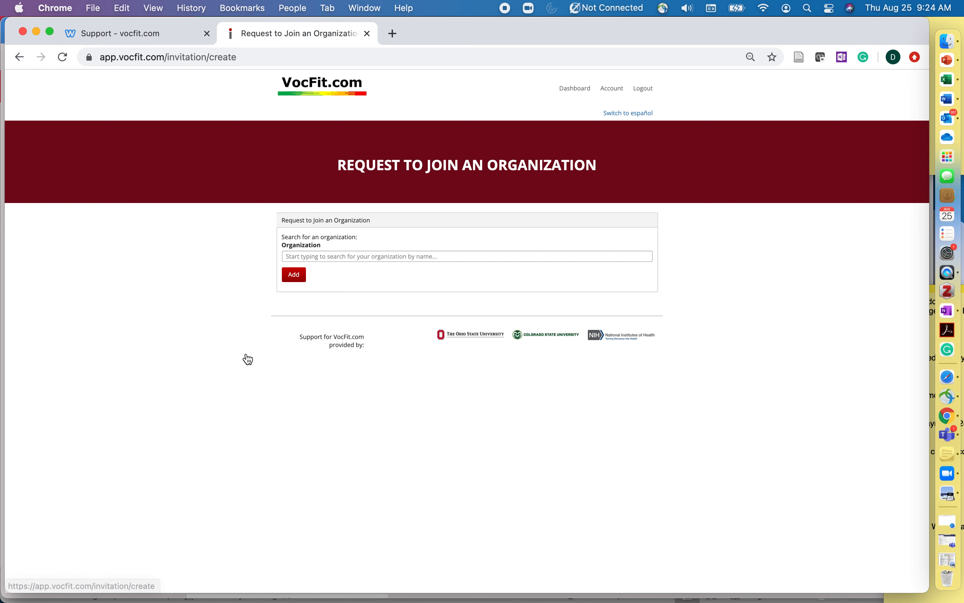
{"action": "left_click", "coordinate": [374, 255]}
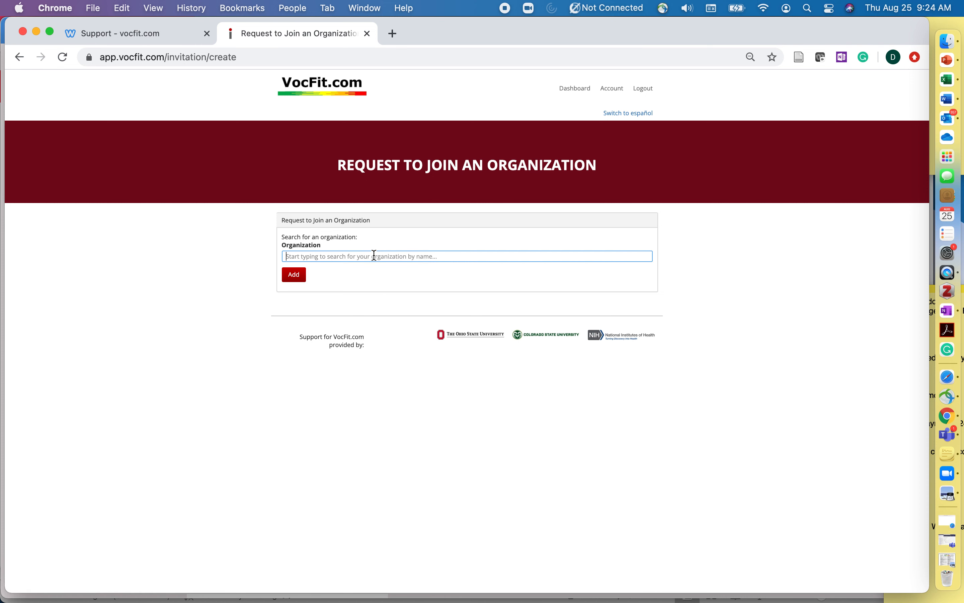
{"action": "type", "text": "OT"}
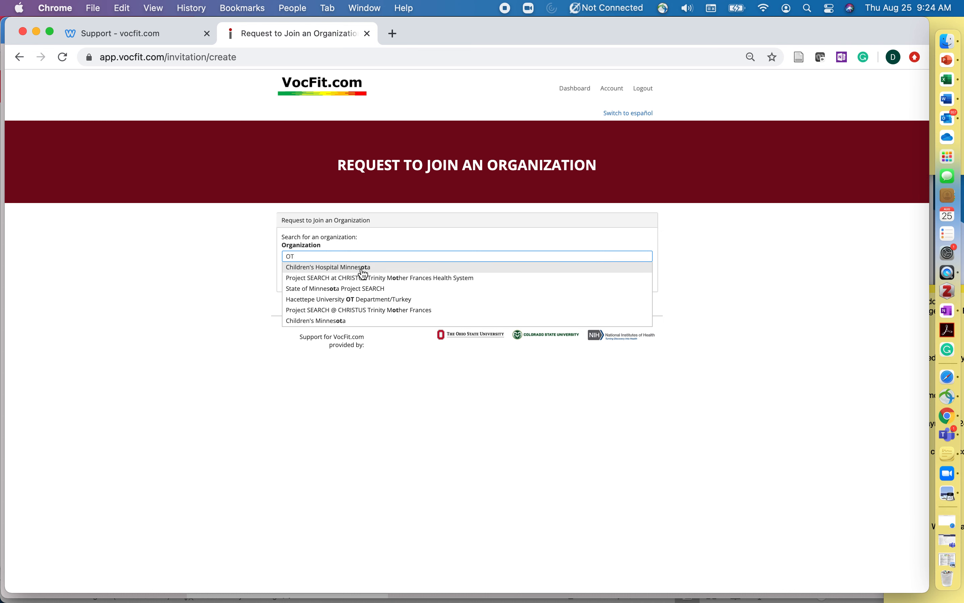
{"action": "type", "text": "test"}
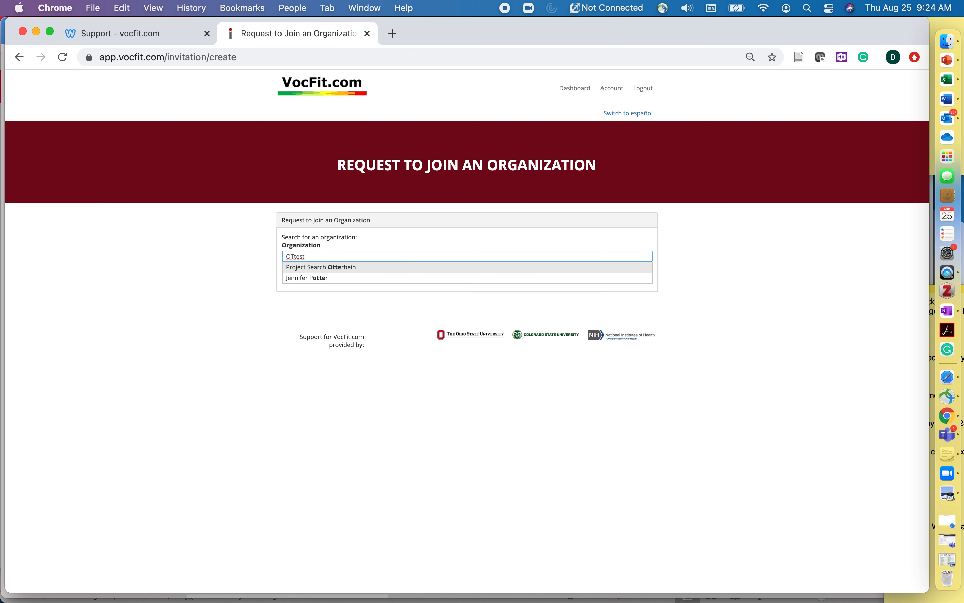
{"action": "key", "text": "BackSpace"}
{"action": "key", "text": "BackSpace"}
{"action": "key", "text": "BackSpace"}
{"action": "key", "text": "BackSpace"}
{"action": "key", "text": "BackSpace"}
{"action": "key", "text": "BackSpace"}
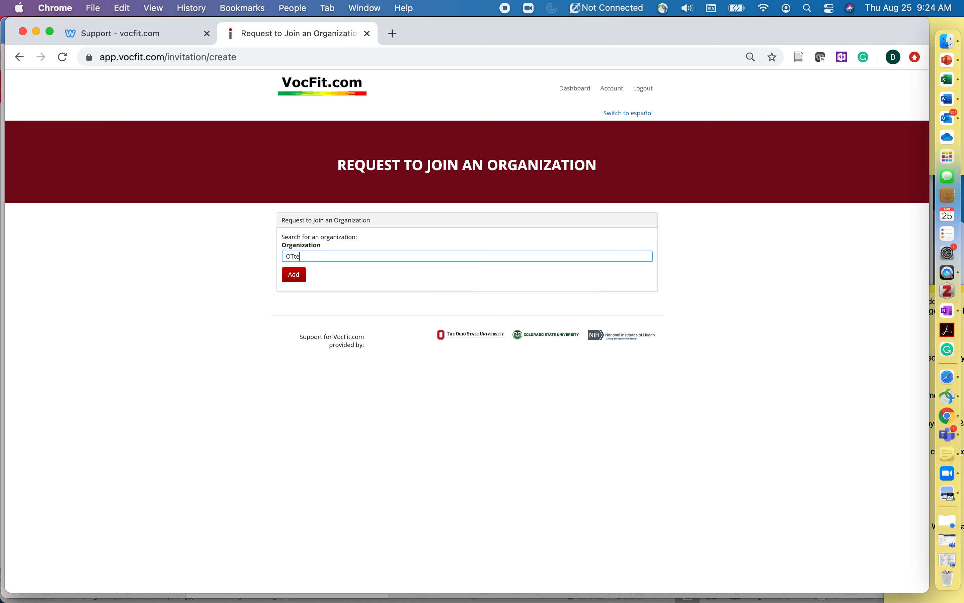
{"action": "type", "text": "test"}
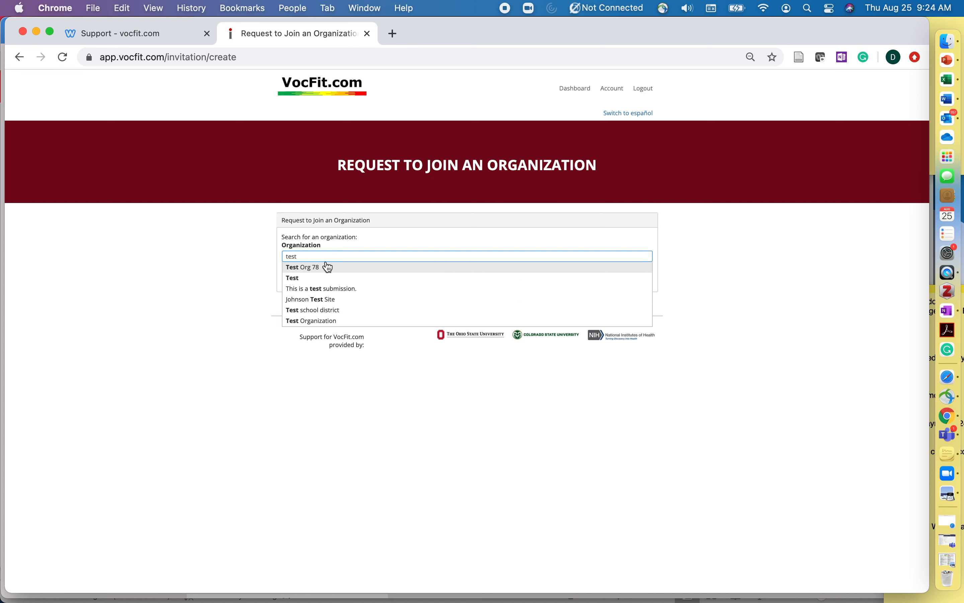
{"action": "key", "text": "BackSpace"}
{"action": "key", "text": "BackSpace"}
{"action": "key", "text": "BackSpace"}
{"action": "key", "text": "BackSpace"}
{"action": "type", "text": "cinc"}
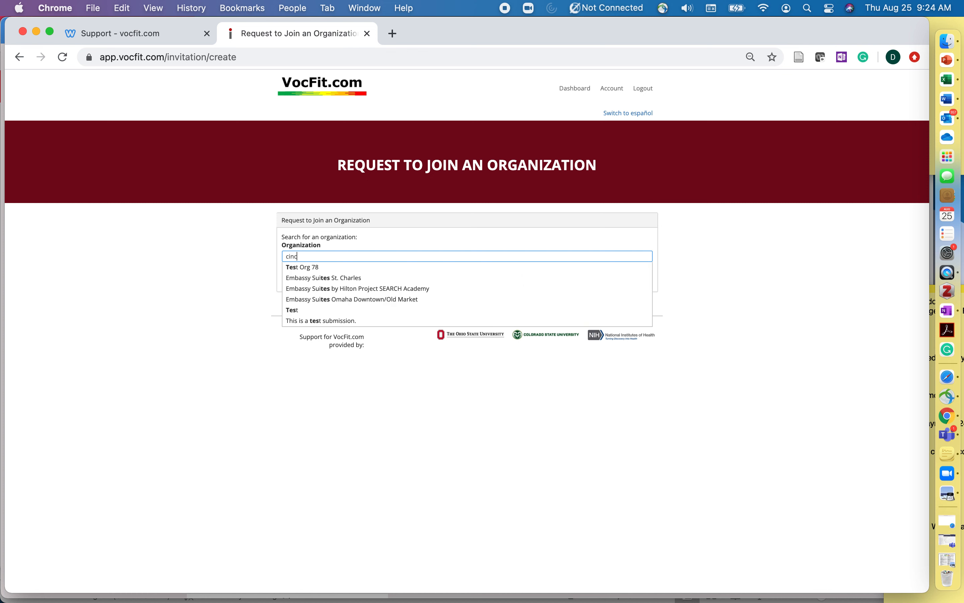
{"action": "type", "text": "innati childrens"}
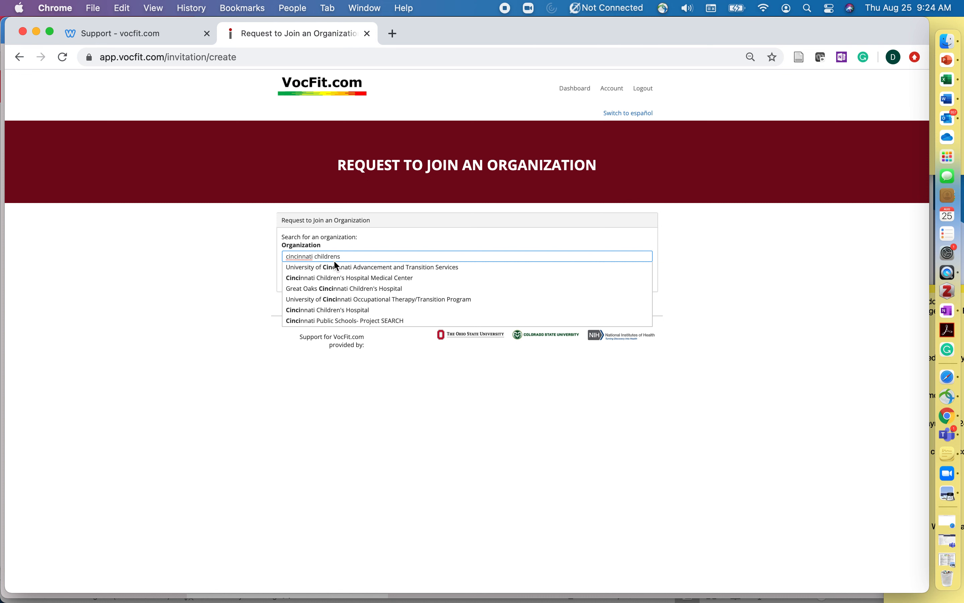
Select Cincinnati Children's Hospital Medical Center, then return to the dashboard and register a new organization instead
{"action": "left_click", "coordinate": [348, 279]}
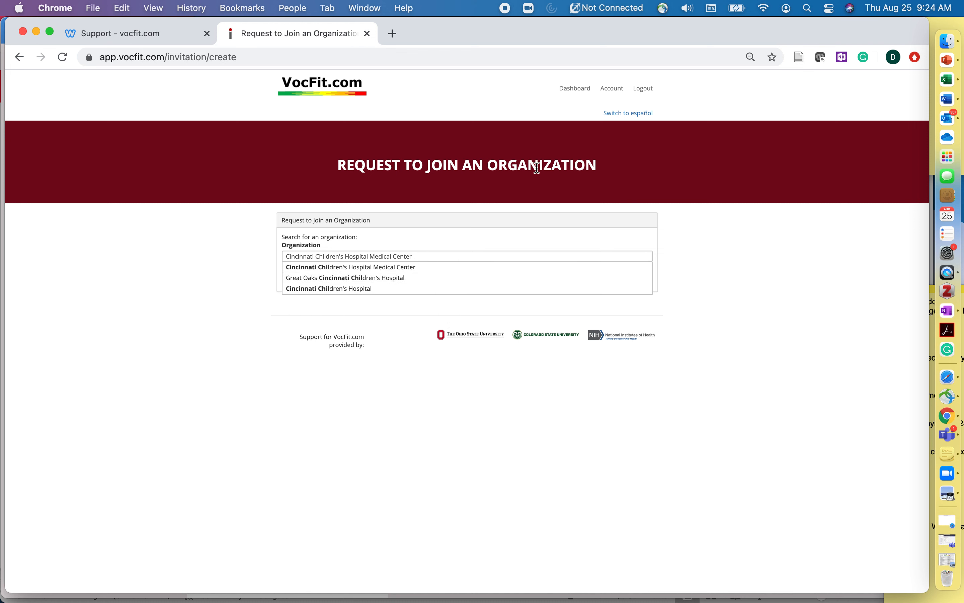
{"action": "left_click", "coordinate": [20, 58]}
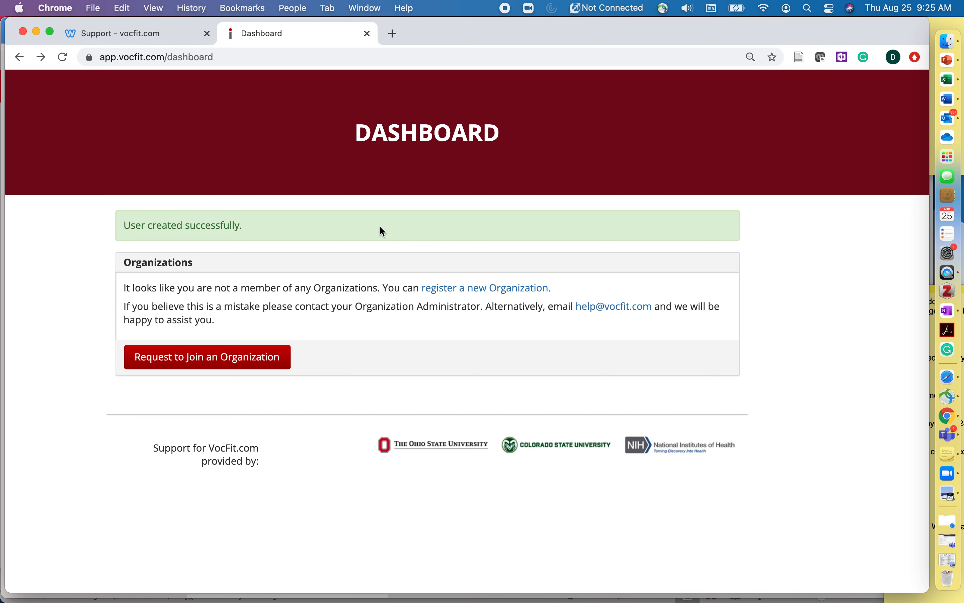
{"action": "left_click", "coordinate": [483, 289]}
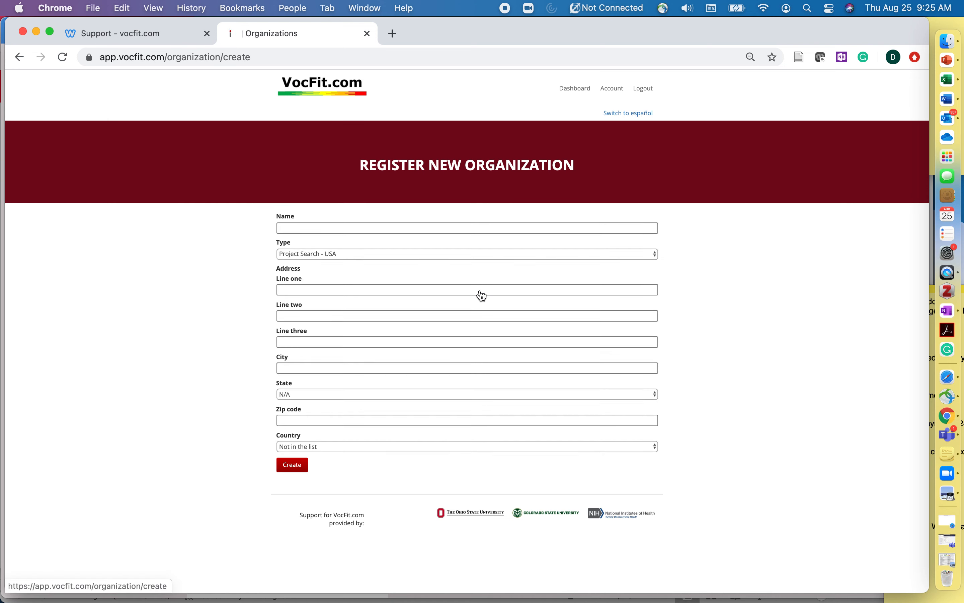
Create 'Test Project SEARCH sites' as a Project Search - USA organization with the saved address
{"action": "left_click", "coordinate": [308, 228]}
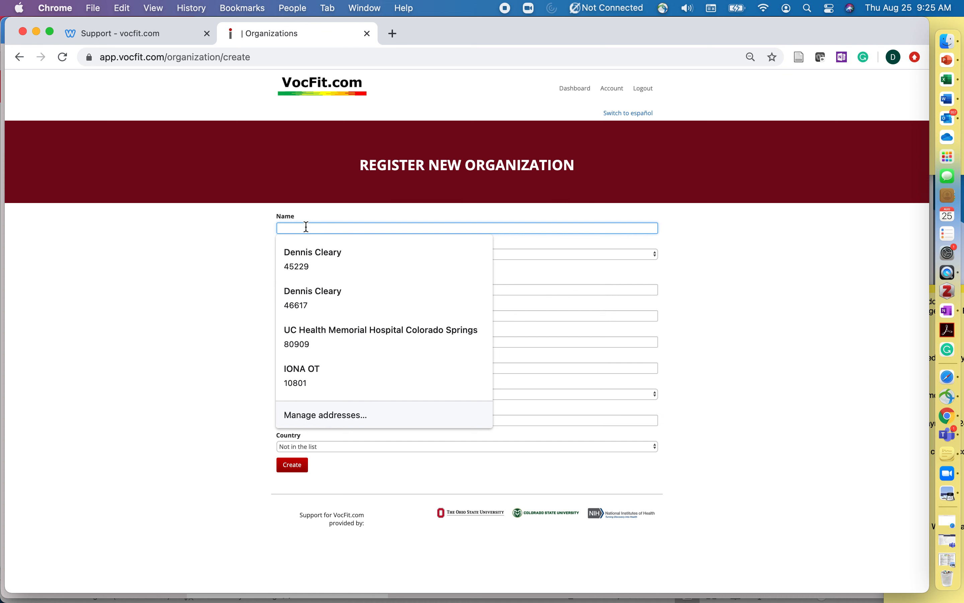
{"action": "type", "text": "P"}
{"action": "key", "text": "BackSpace"}
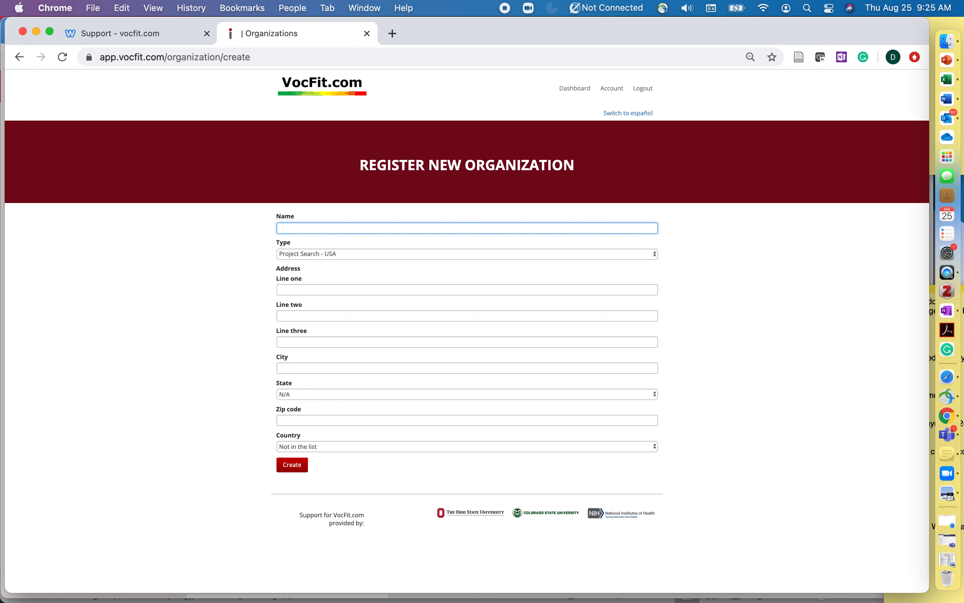
{"action": "type", "text": "Test "}
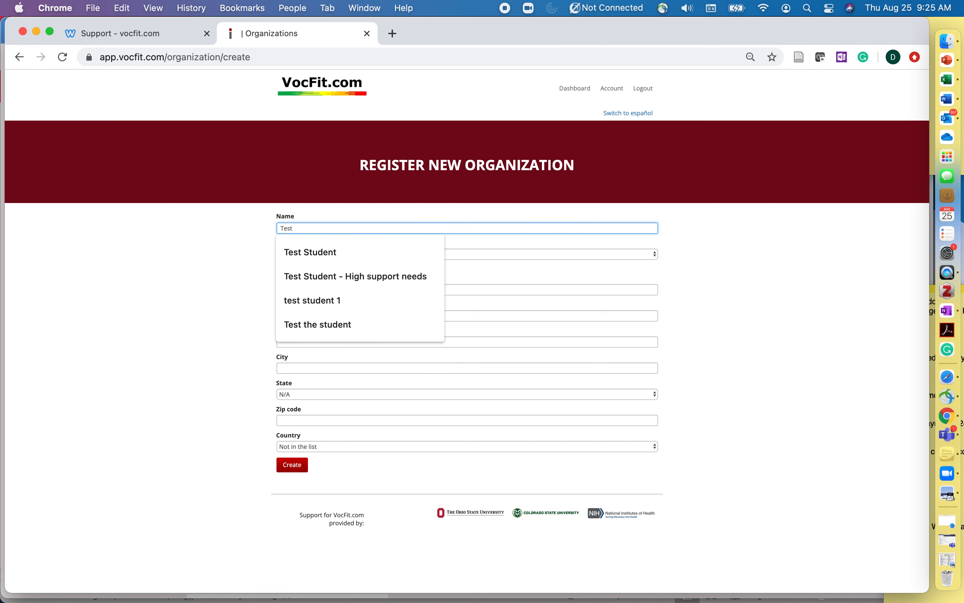
{"action": "type", "text": "Project SEAR"}
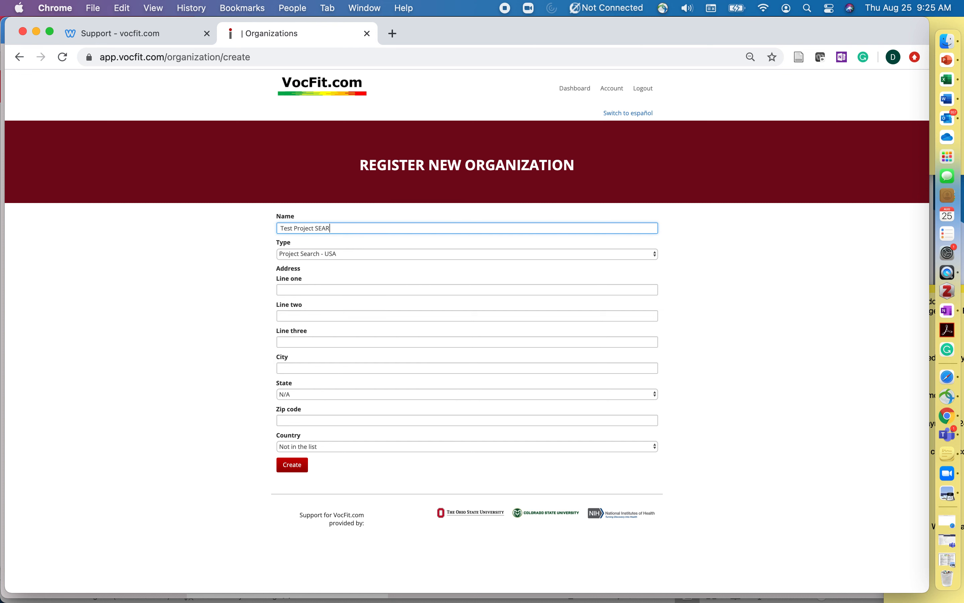
{"action": "type", "text": "CH sites"}
{"action": "left_click", "coordinate": [346, 254]}
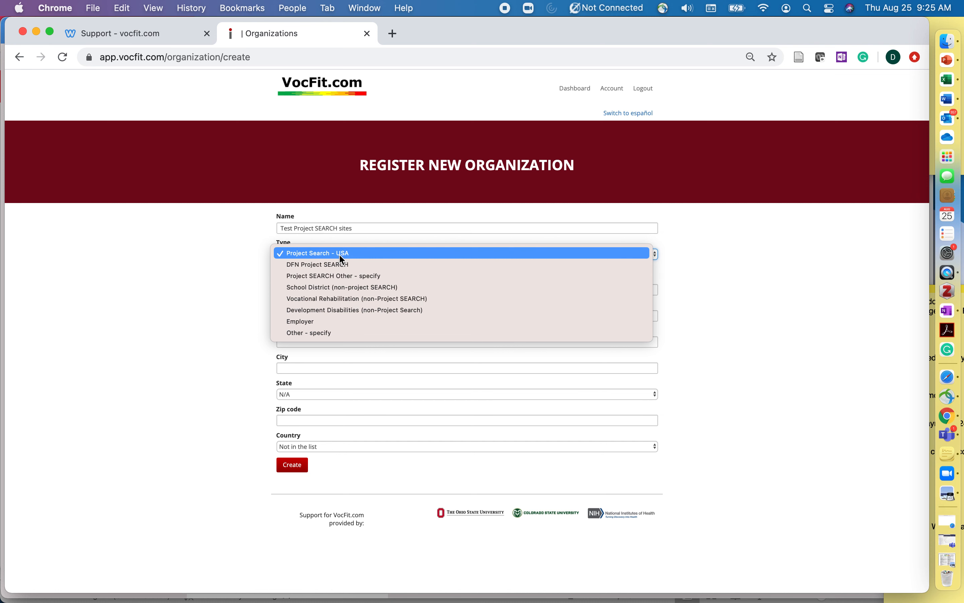
{"action": "left_click", "coordinate": [339, 254]}
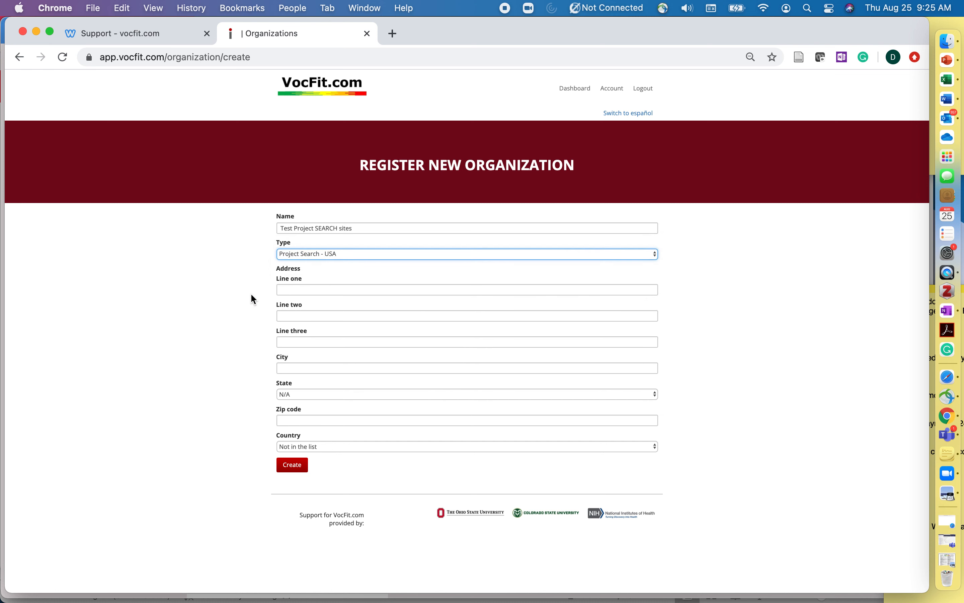
{"action": "left_click", "coordinate": [315, 294]}
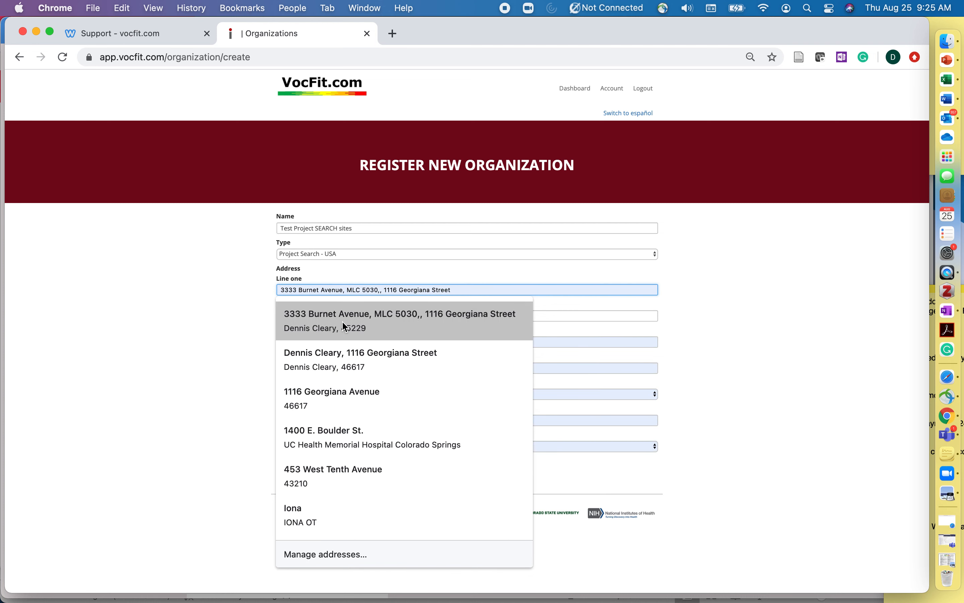
{"action": "left_click", "coordinate": [360, 355]}
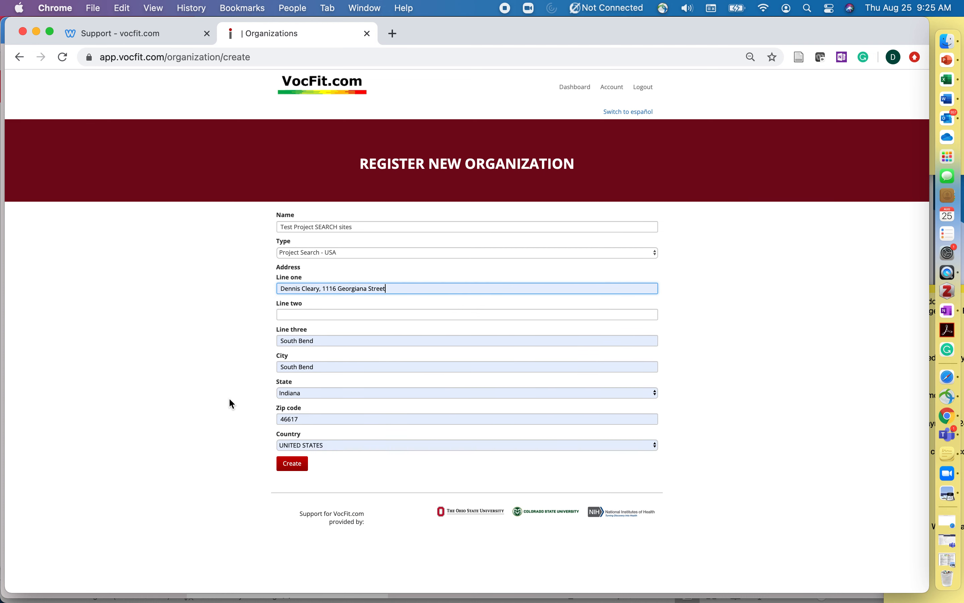
{"action": "left_click", "coordinate": [295, 467]}
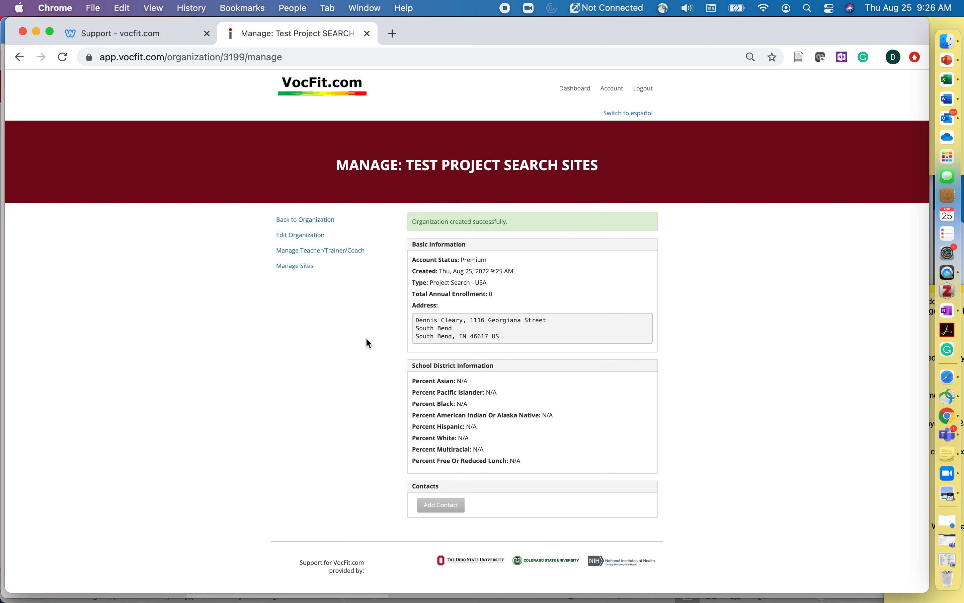
Open Manage Teacher/Trainer/Coach for Test Project SEARCH sites
{"action": "left_click", "coordinate": [342, 250]}
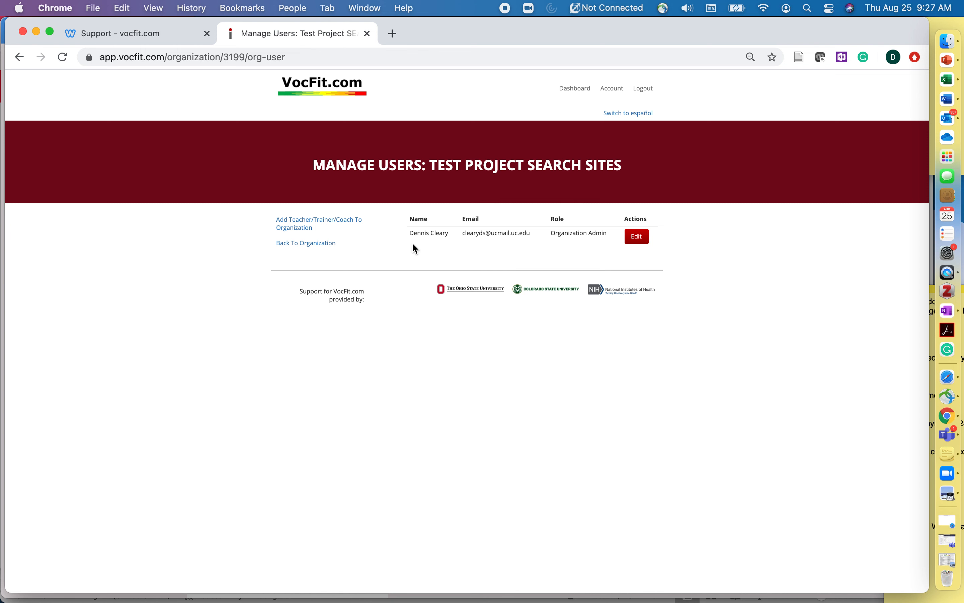
Add the user with the saved e-mail as an Organization Admin with access to the Main site
{"action": "left_click", "coordinate": [341, 222]}
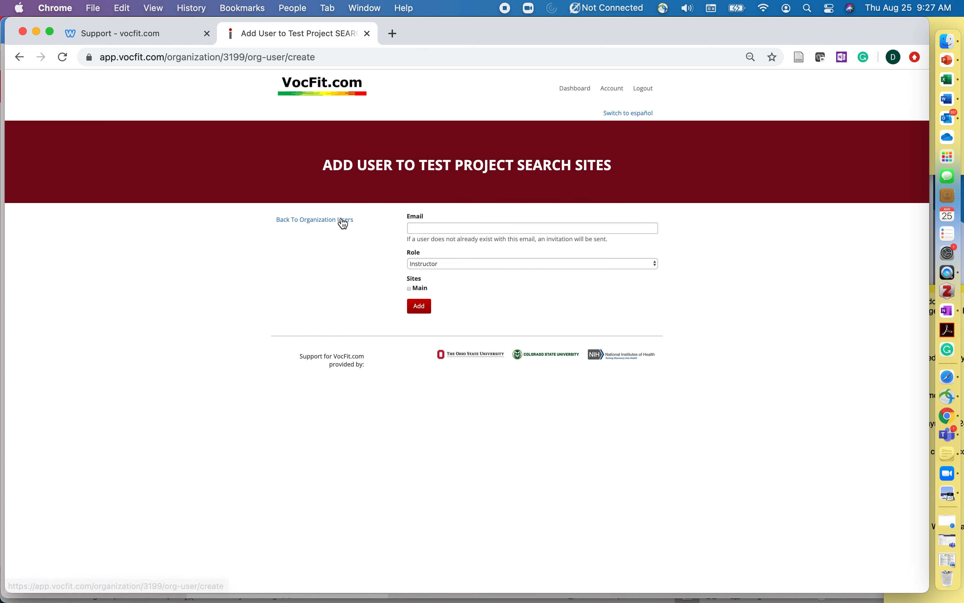
{"action": "left_click", "coordinate": [432, 228]}
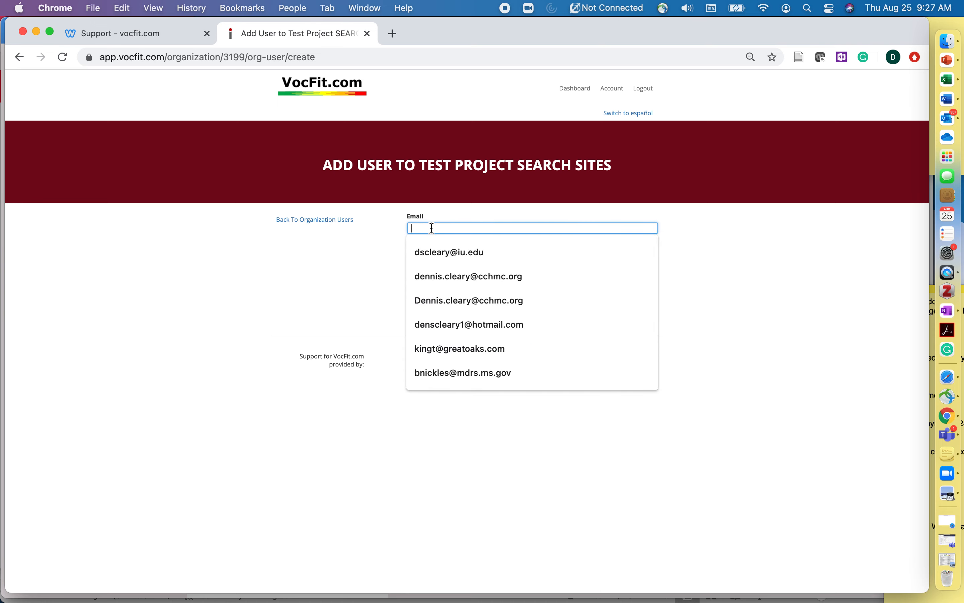
{"action": "left_click", "coordinate": [440, 253]}
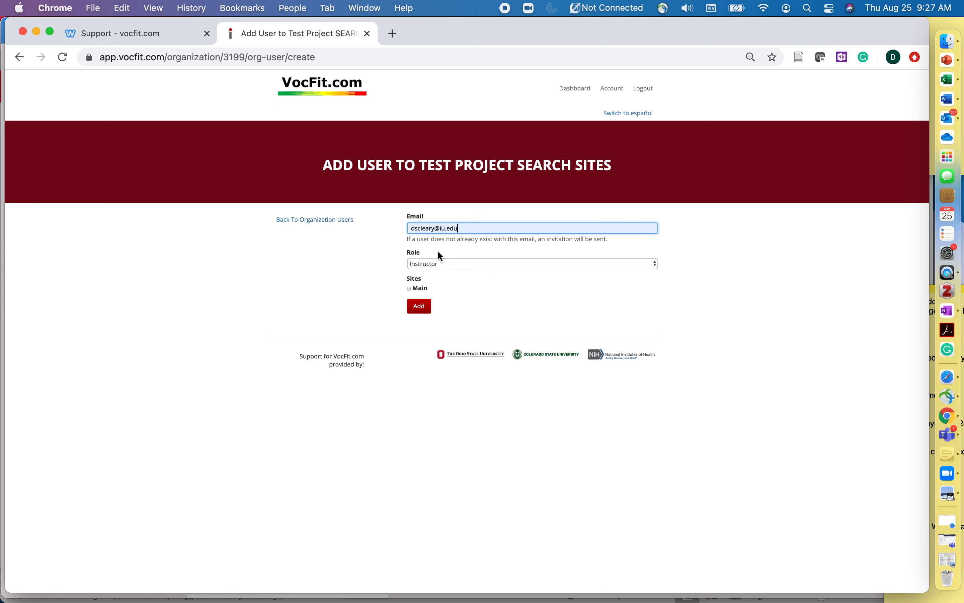
{"action": "scroll", "coordinate": [462, 284], "scroll_direction": "up", "scroll_amount": 5}
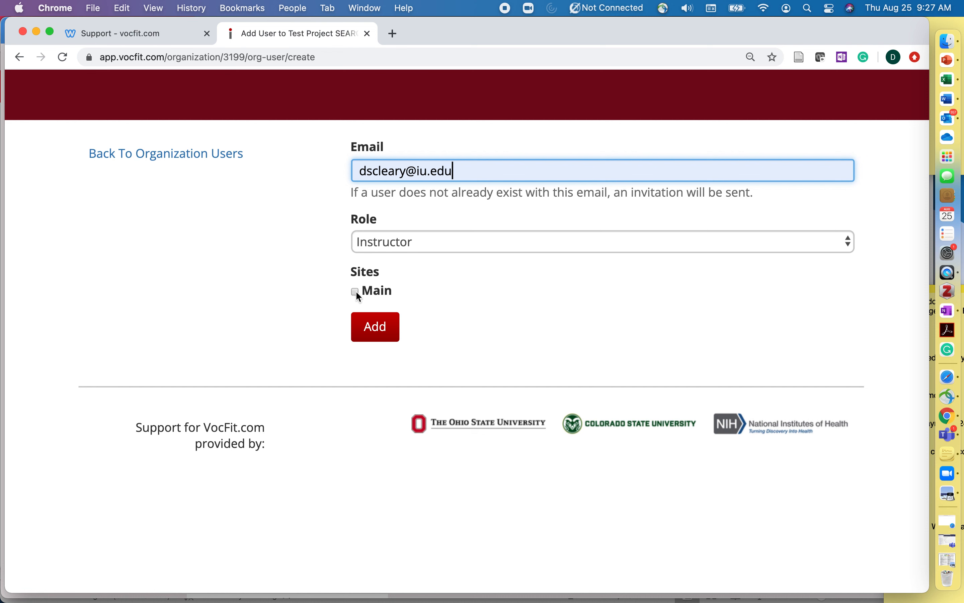
{"action": "left_click", "coordinate": [436, 242]}
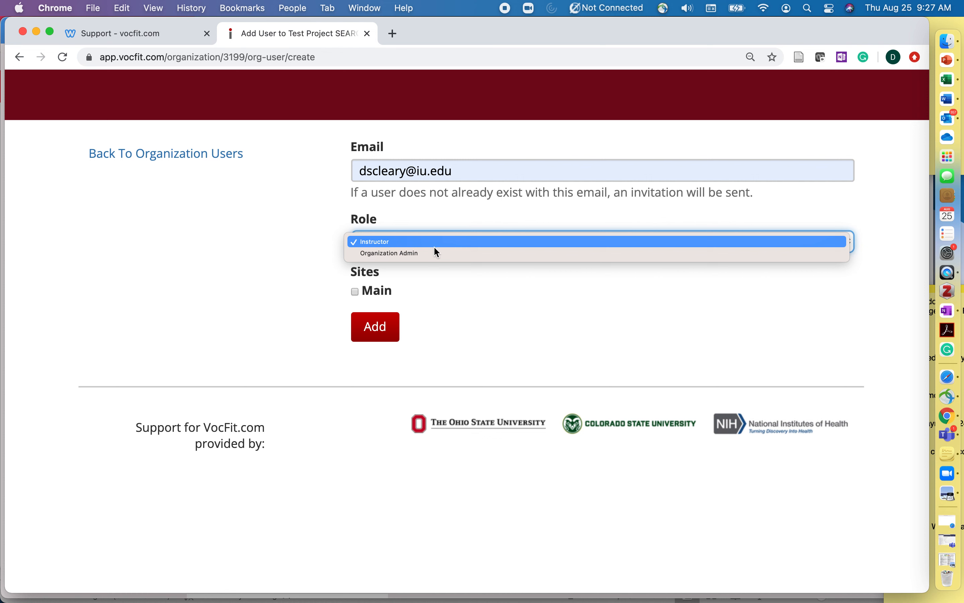
{"action": "left_click", "coordinate": [424, 240]}
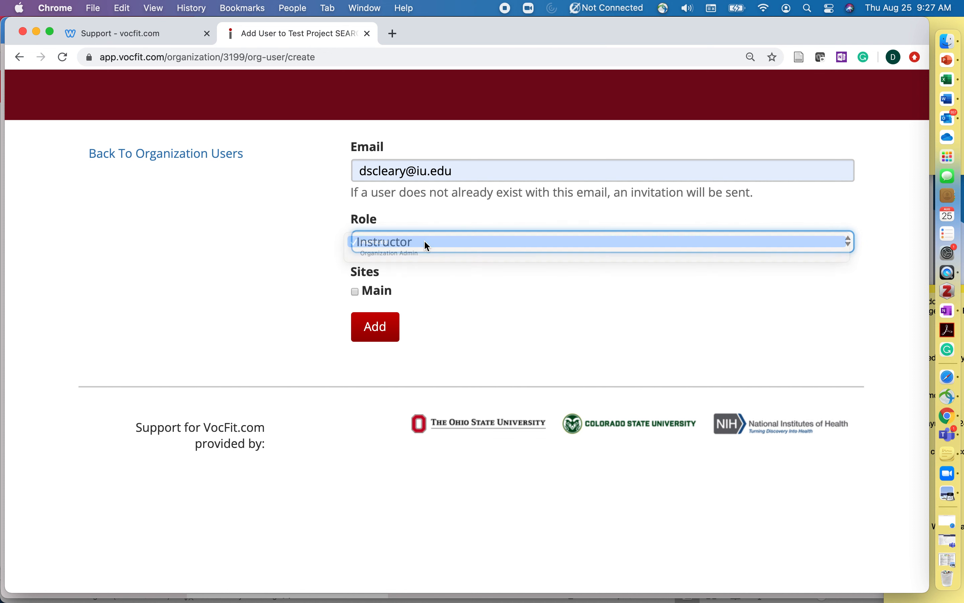
{"action": "left_click", "coordinate": [421, 241]}
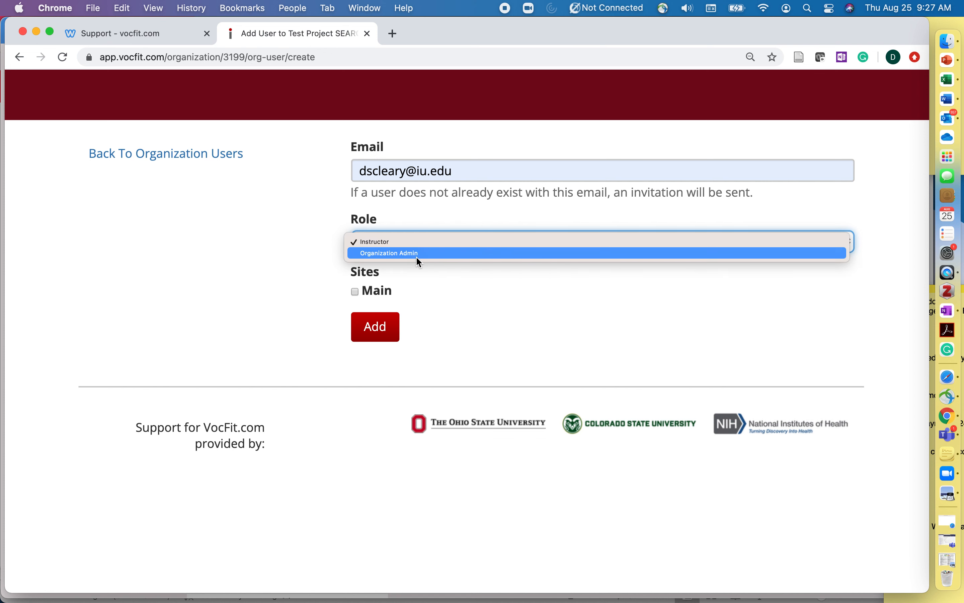
{"action": "left_click", "coordinate": [419, 254]}
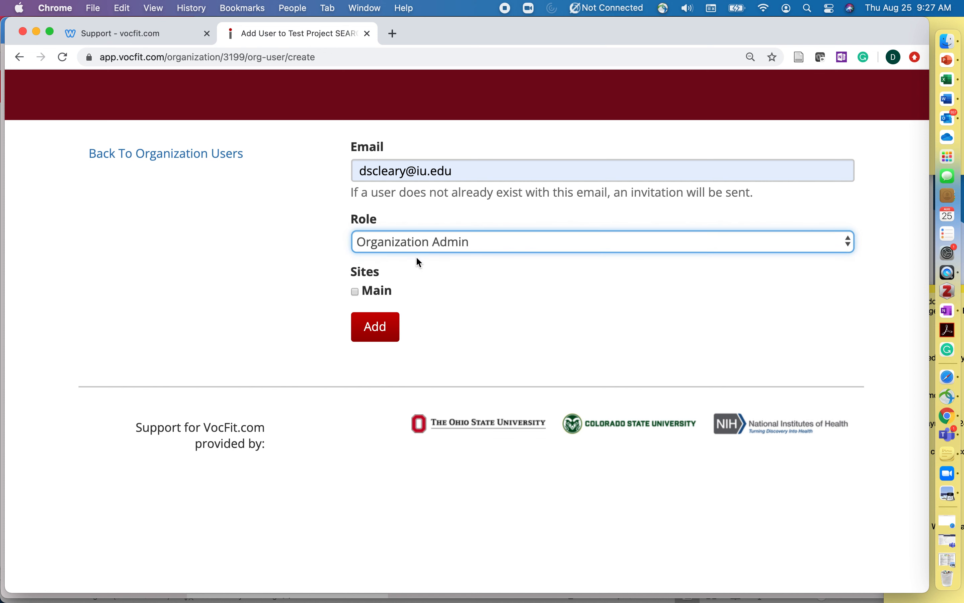
{"action": "left_click", "coordinate": [355, 292]}
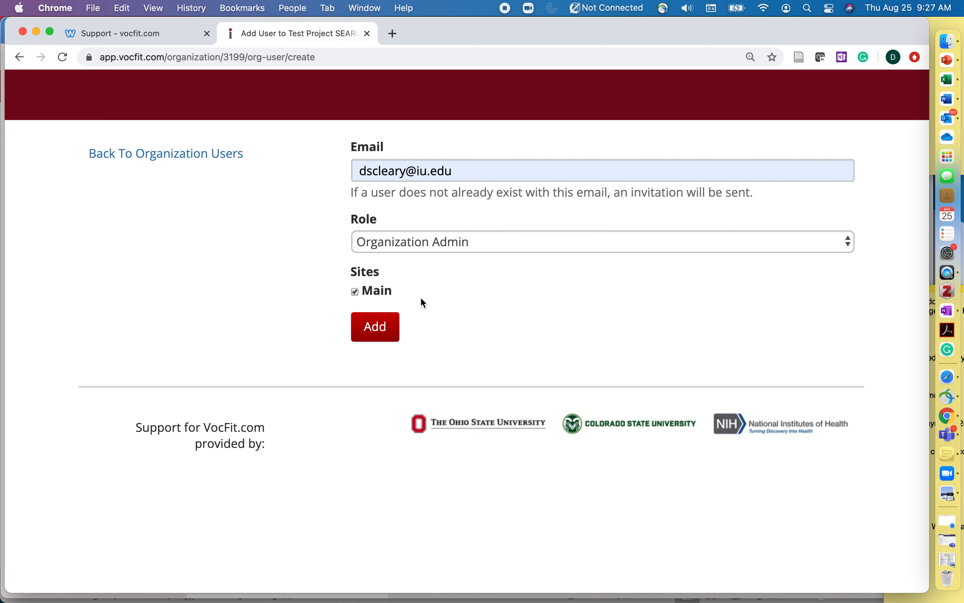
{"action": "left_click", "coordinate": [375, 326]}
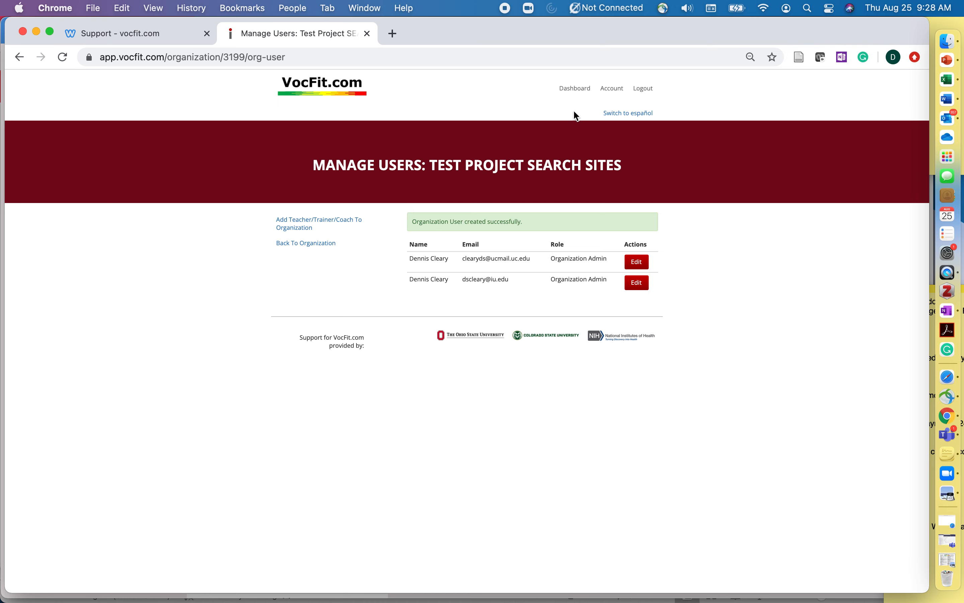
From the Dashboard, open the Test Project SEARCH sites (Project Search - USA) organization
{"action": "left_click", "coordinate": [579, 91]}
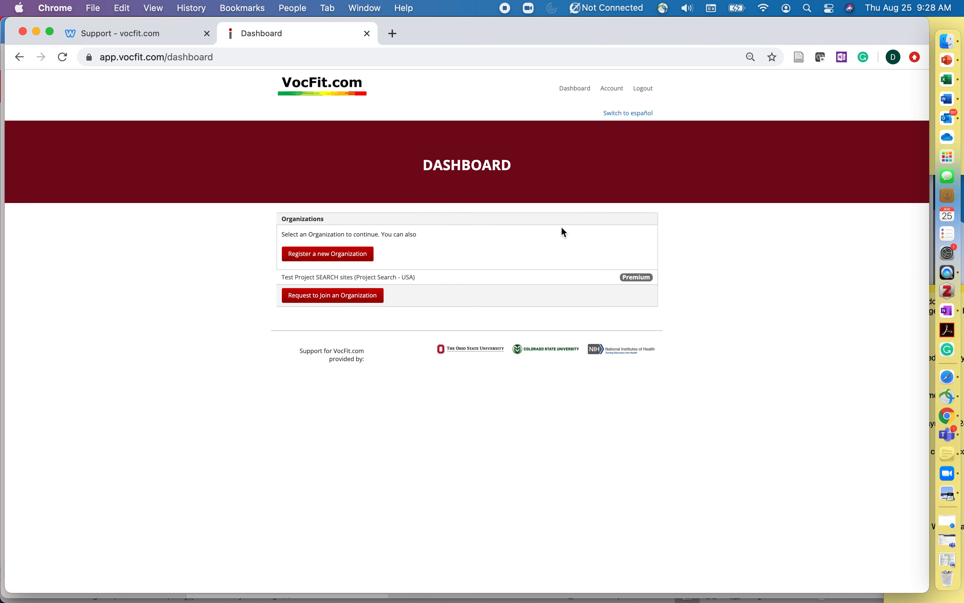
{"action": "scroll", "coordinate": [586, 100], "scroll_direction": "up", "scroll_amount": 5, "text": "ctrl"}
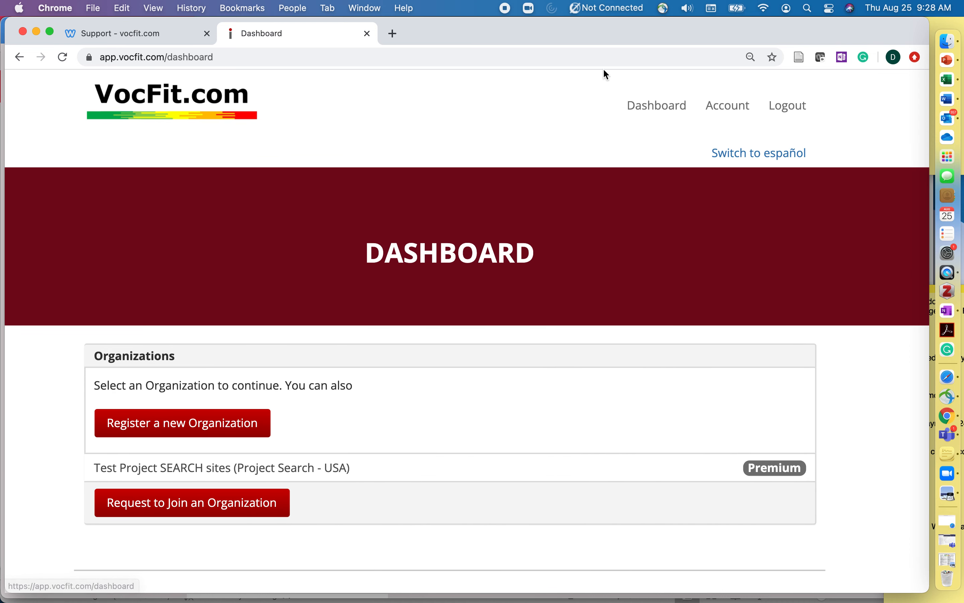
{"action": "scroll", "coordinate": [600, 192], "scroll_direction": "down", "scroll_amount": 5}
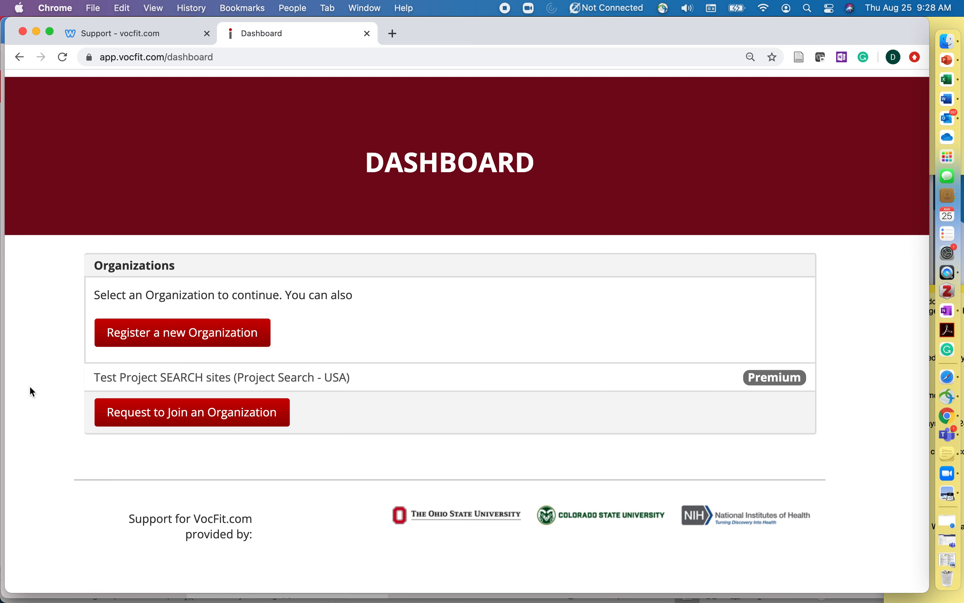
{"action": "scroll", "coordinate": [405, 391], "scroll_direction": "up", "scroll_amount": 5}
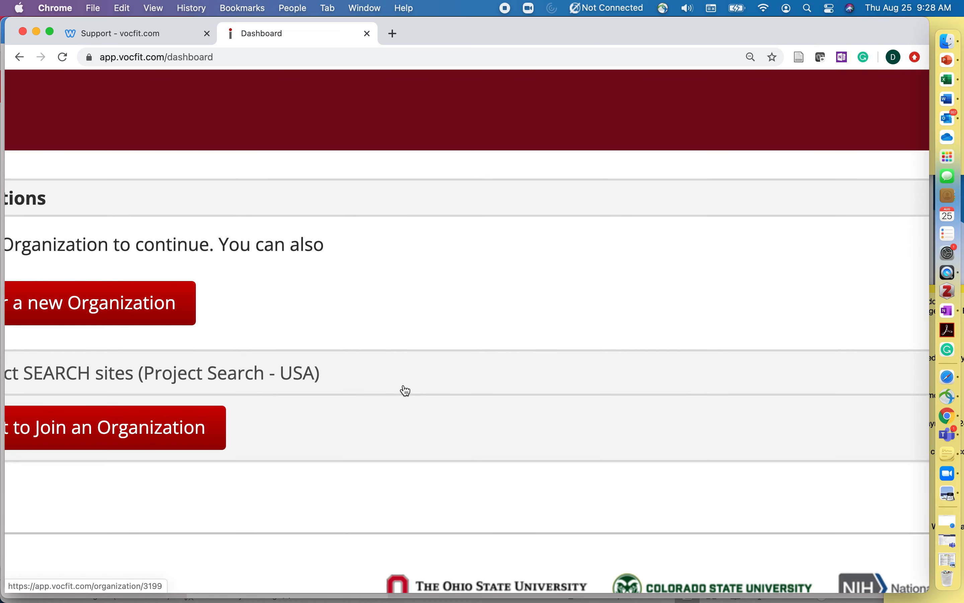
{"action": "scroll", "coordinate": [405, 391], "scroll_direction": "left", "scroll_amount": 5}
{"action": "scroll", "coordinate": [405, 391], "scroll_direction": "down", "scroll_amount": 2}
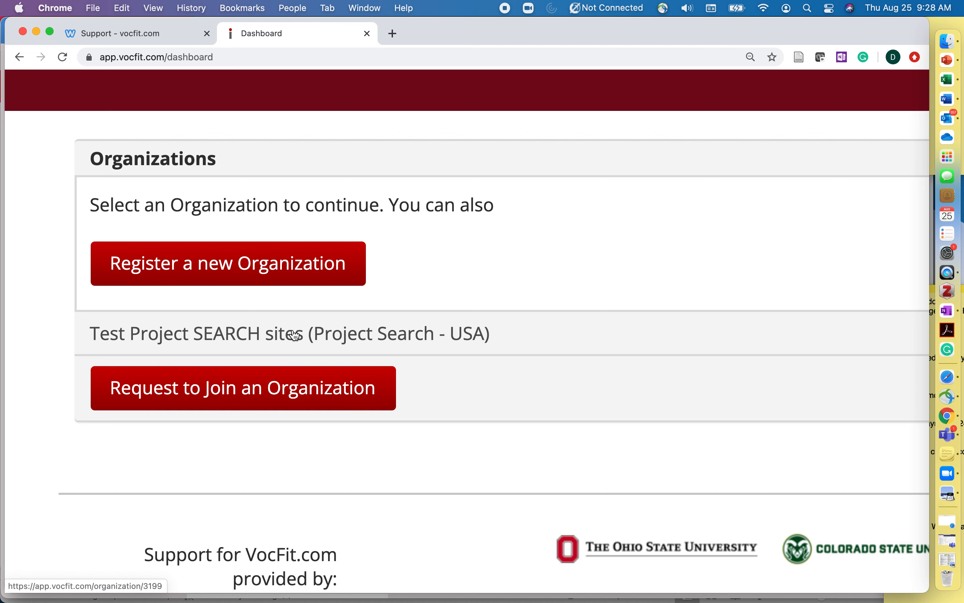
{"action": "left_click", "coordinate": [256, 335]}
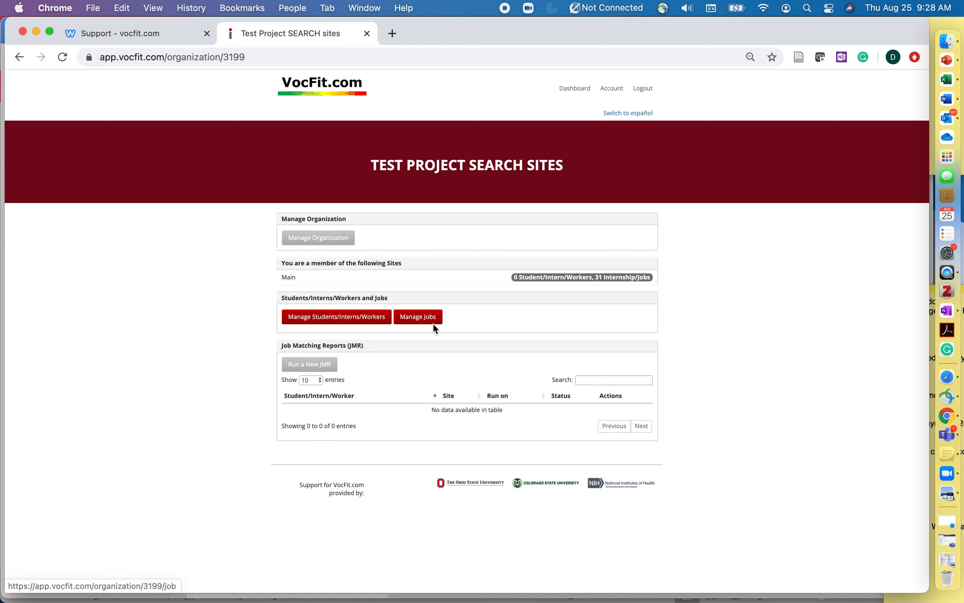
Start a new student profile in the students list and give it the code DSC2023
{"action": "left_click", "coordinate": [331, 318]}
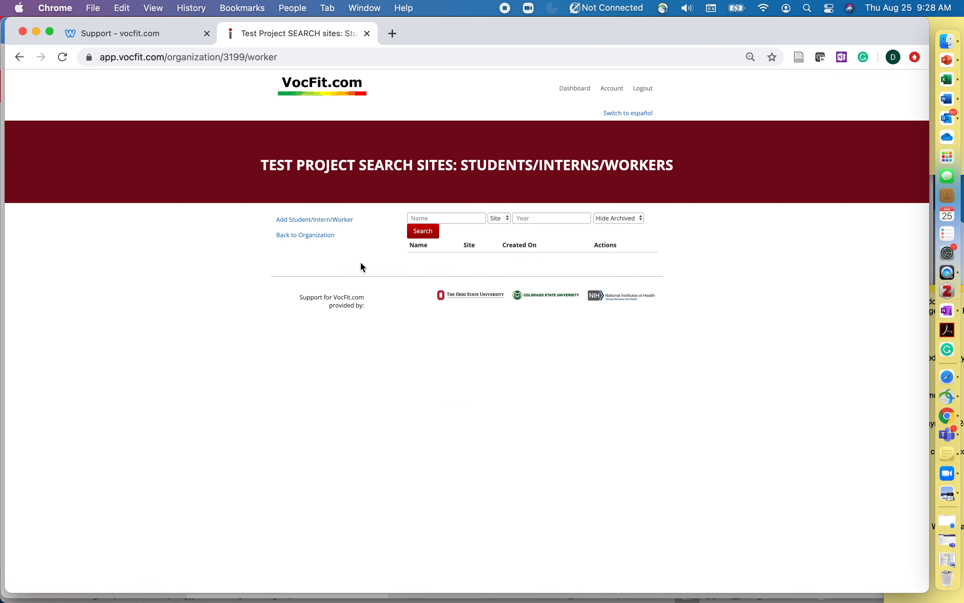
{"action": "left_click", "coordinate": [321, 220]}
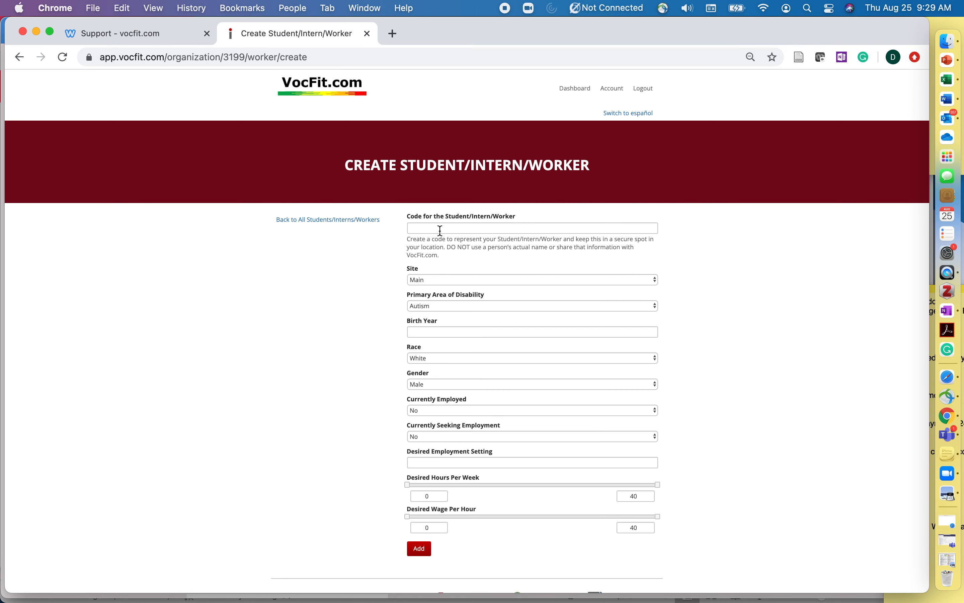
{"action": "scroll", "coordinate": [440, 230], "scroll_direction": "up", "scroll_amount": 3}
{"action": "scroll", "coordinate": [440, 231], "scroll_direction": "right", "scroll_amount": 2}
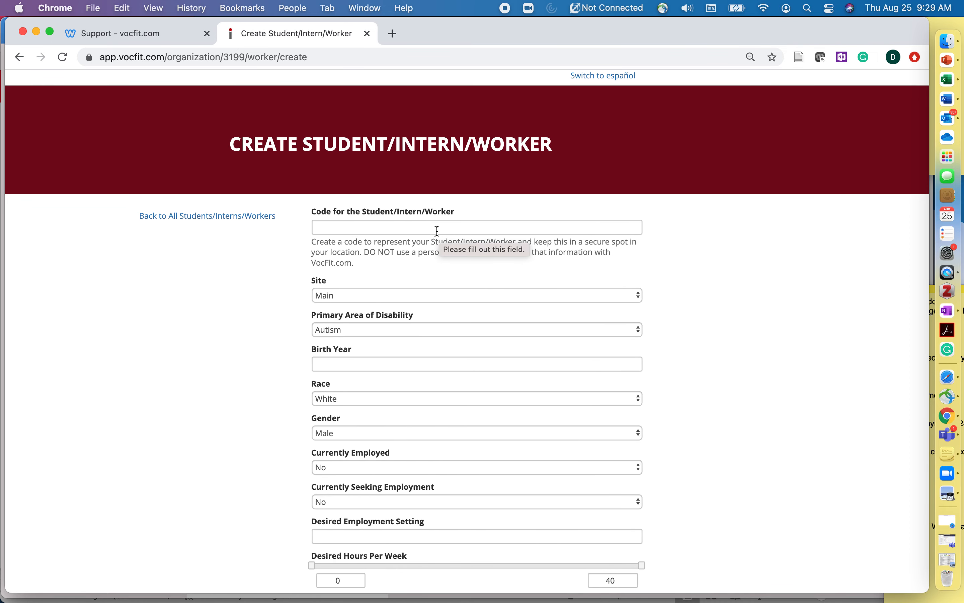
{"action": "left_click", "coordinate": [440, 231]}
{"action": "type", "text": "DSC"}
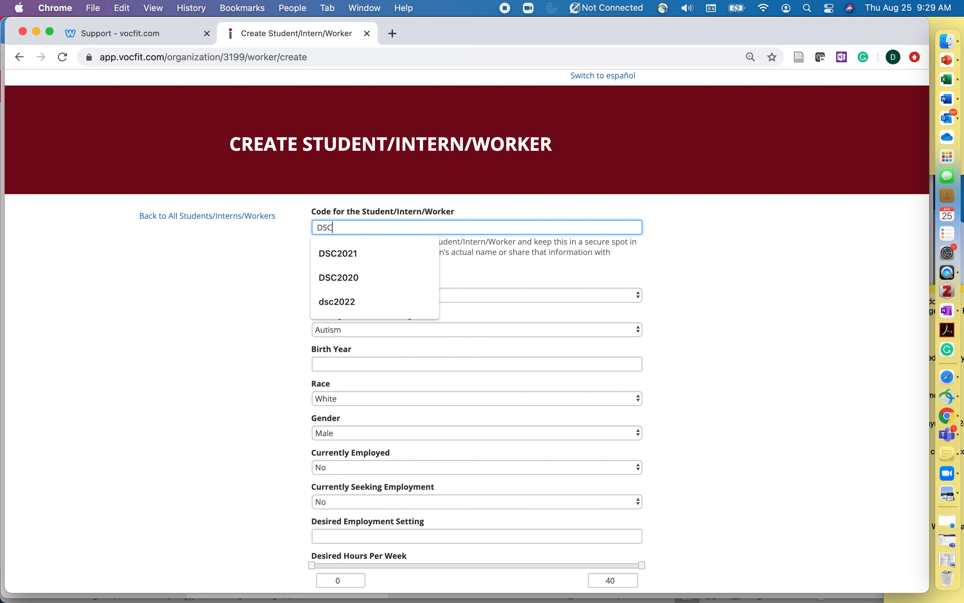
{"action": "type", "text": "29"}
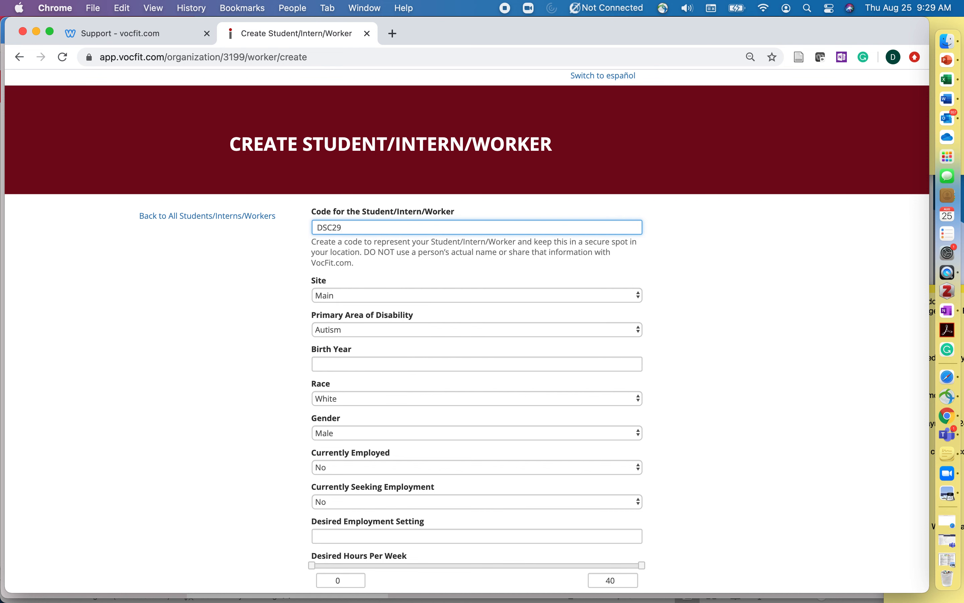
{"action": "key", "text": "BackSpace"}
{"action": "type", "text": "023"}
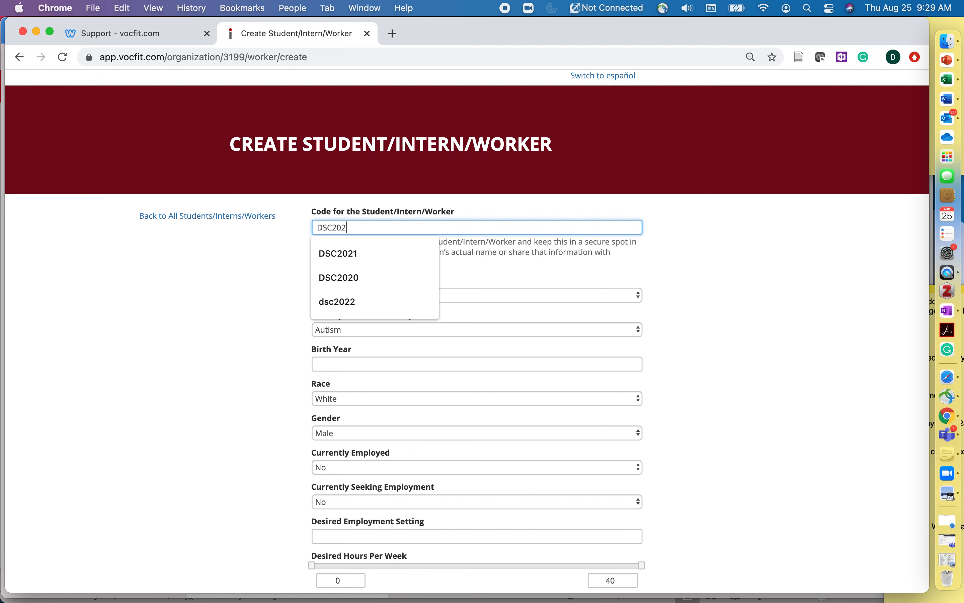
{"action": "left_click", "coordinate": [283, 351]}
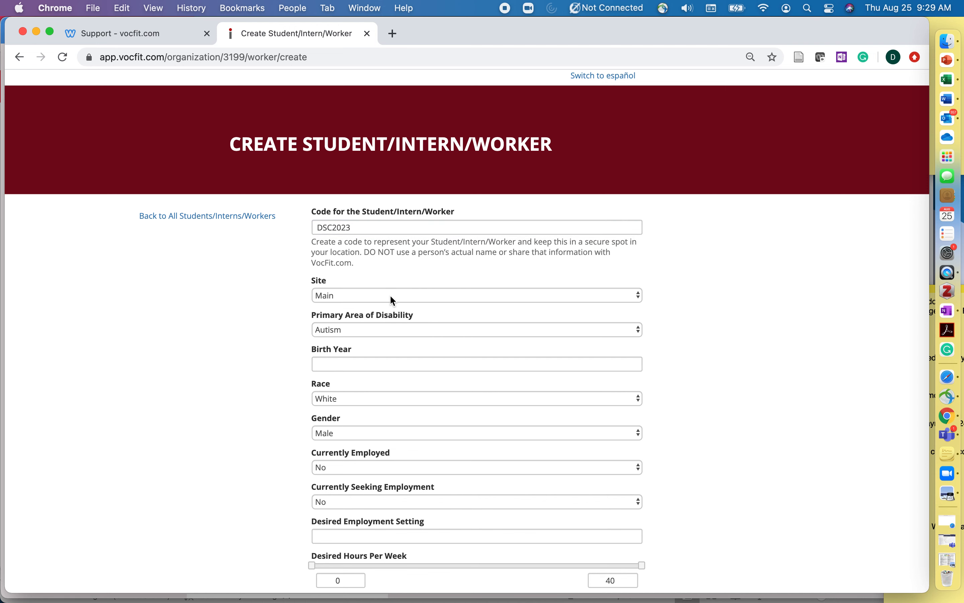
Set Intellectual Disability, birth year 1999, race Black or African American, and gender Female
{"action": "scroll", "coordinate": [389, 294], "scroll_direction": "down", "scroll_amount": 3}
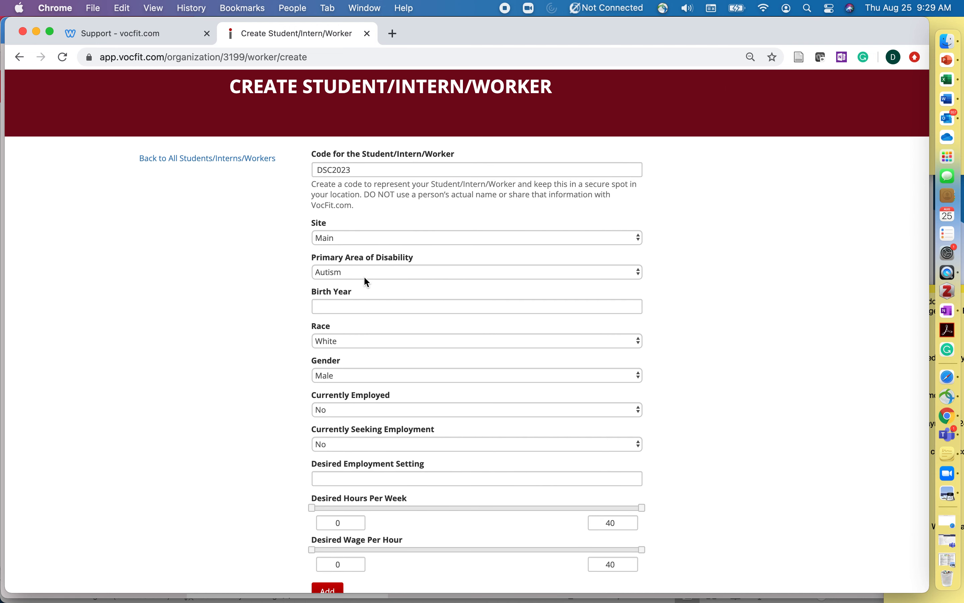
{"action": "left_click", "coordinate": [367, 281]}
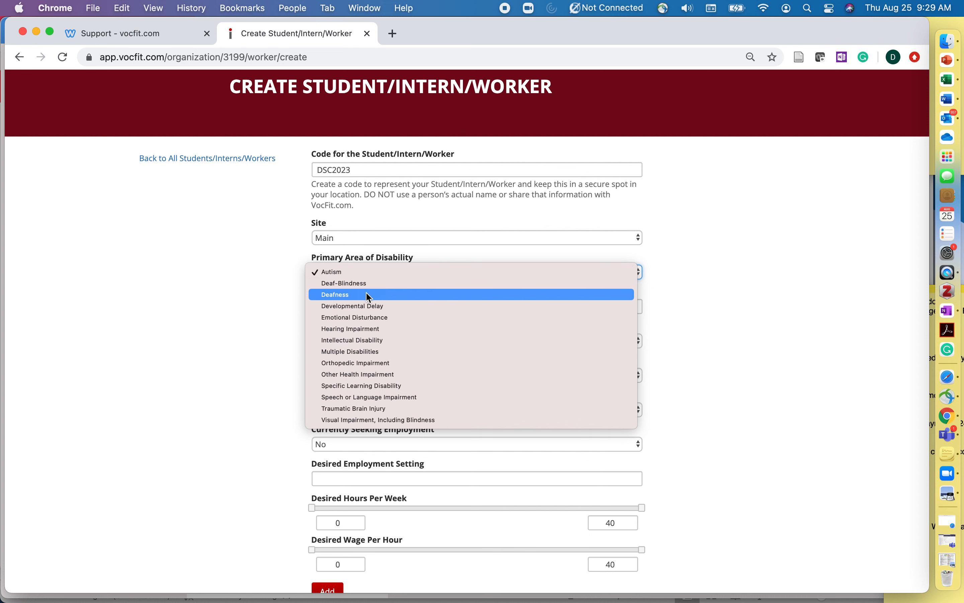
{"action": "left_click", "coordinate": [371, 342]}
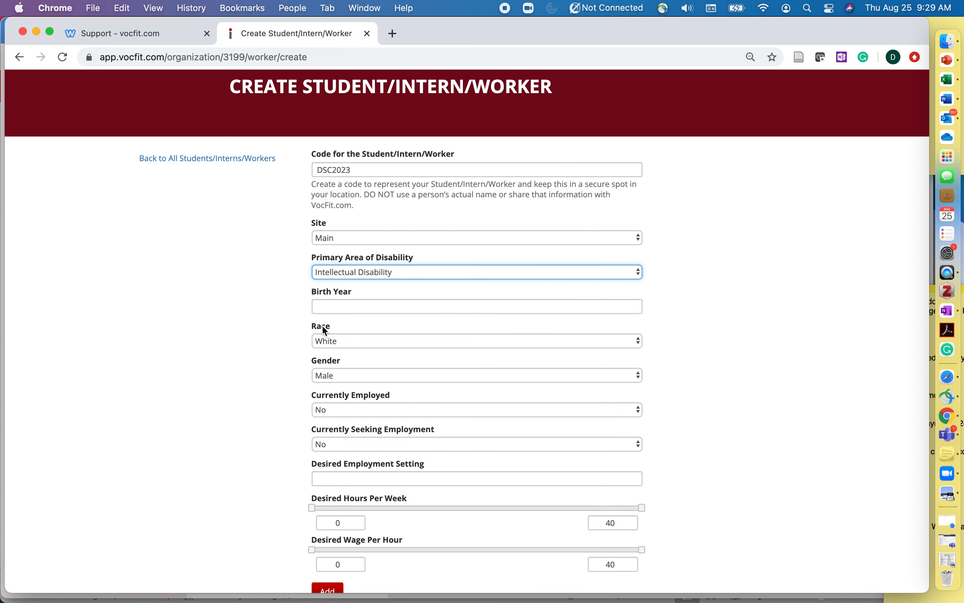
{"action": "left_click", "coordinate": [333, 309]}
{"action": "type", "text": "1999"}
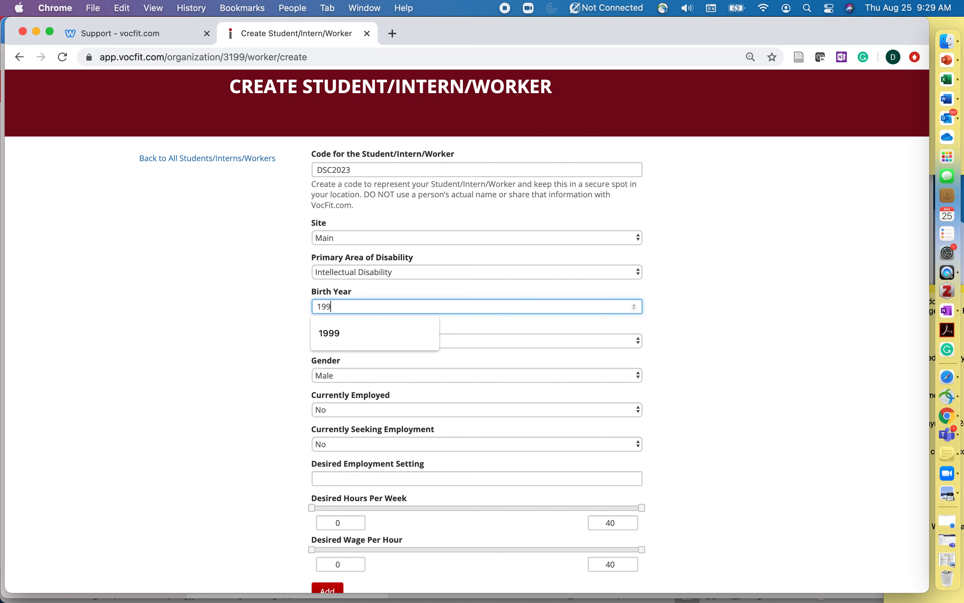
{"action": "left_click", "coordinate": [235, 374]}
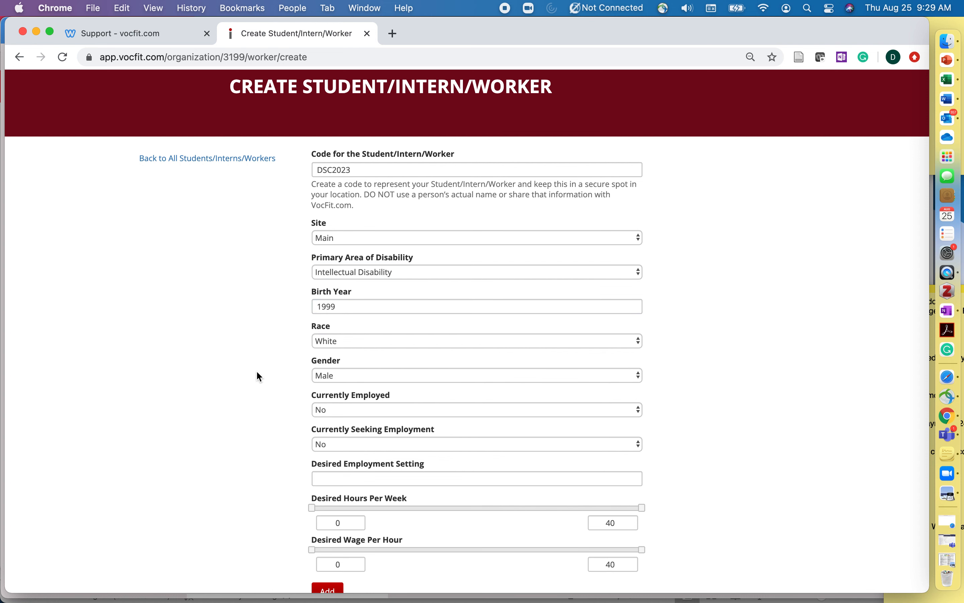
{"action": "left_click", "coordinate": [365, 343]}
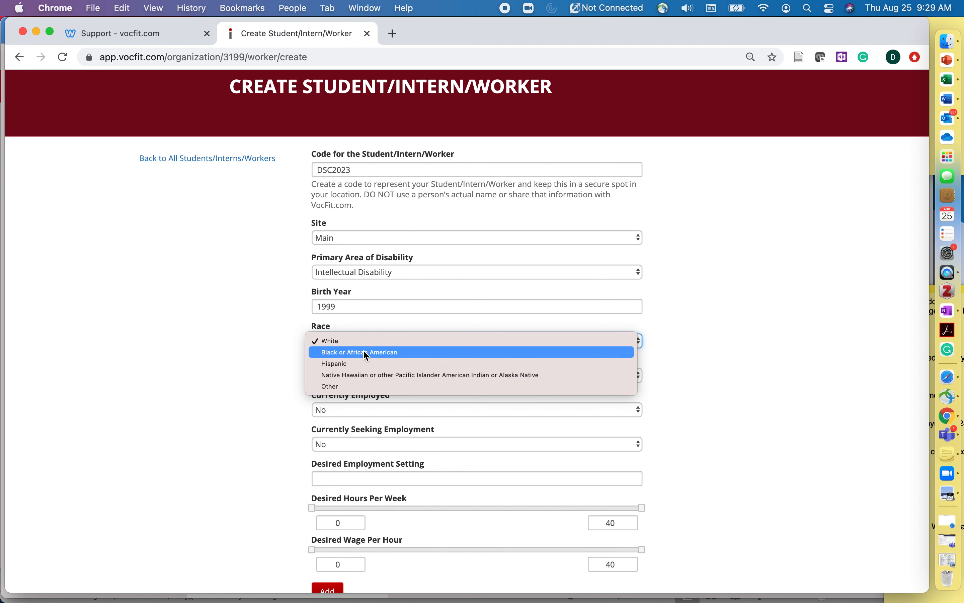
{"action": "left_click", "coordinate": [367, 352]}
{"action": "left_click", "coordinate": [360, 381]}
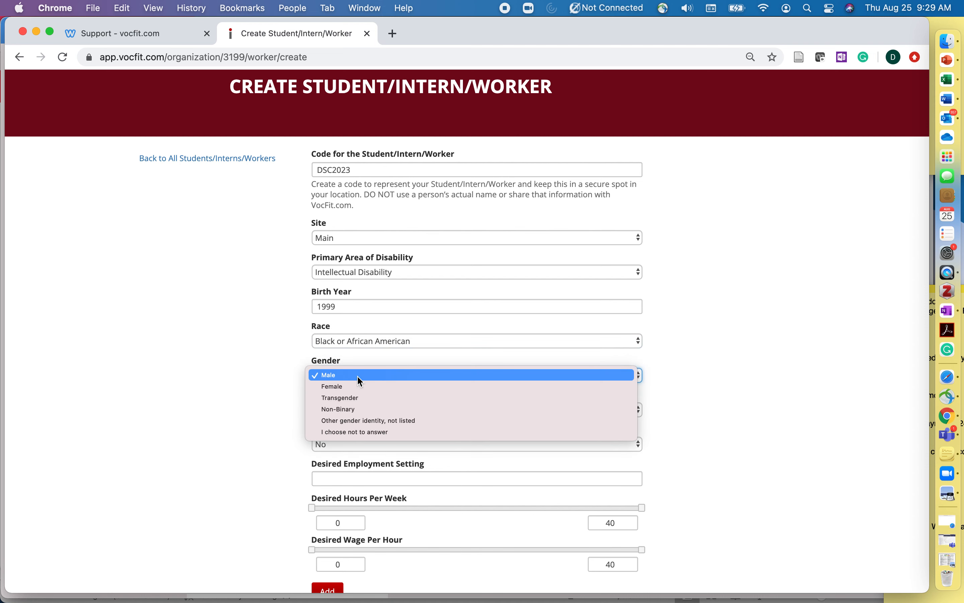
{"action": "left_click", "coordinate": [359, 388]}
Mark as seeking ice cream work, with minimum 16 hours and wages 14.25–17
{"action": "scroll", "coordinate": [278, 433], "scroll_direction": "down", "scroll_amount": 3}
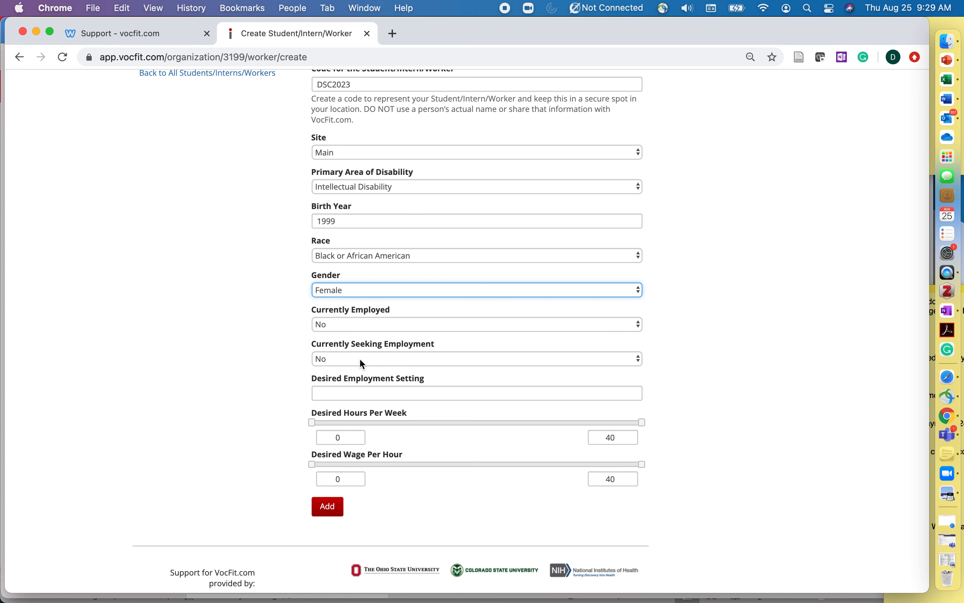
{"action": "left_click", "coordinate": [359, 357]}
{"action": "left_click", "coordinate": [355, 369]}
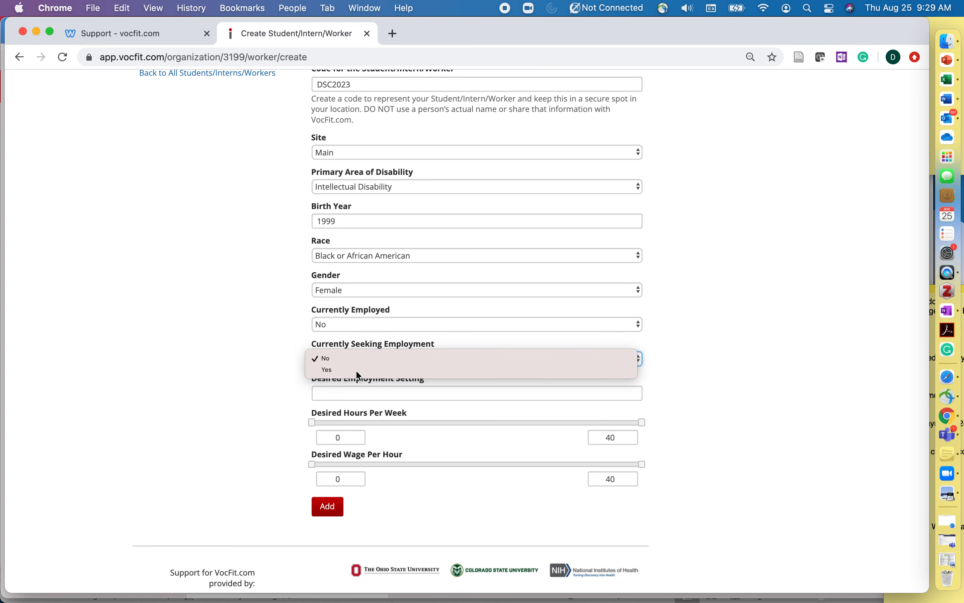
{"action": "left_click", "coordinate": [352, 395]}
{"action": "type", "text": "ice"}
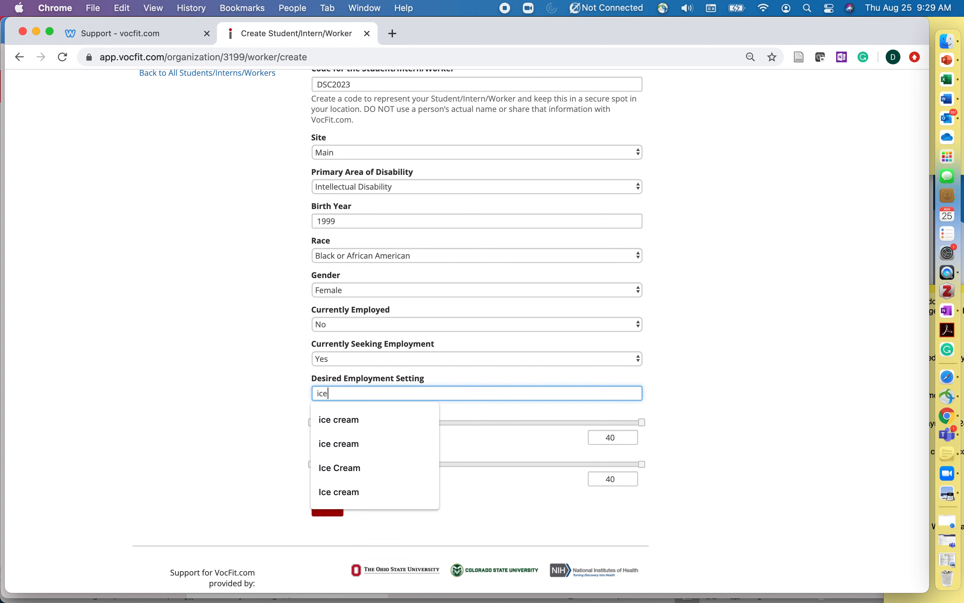
{"action": "type", "text": " cream"}
{"action": "left_click", "coordinate": [220, 434]}
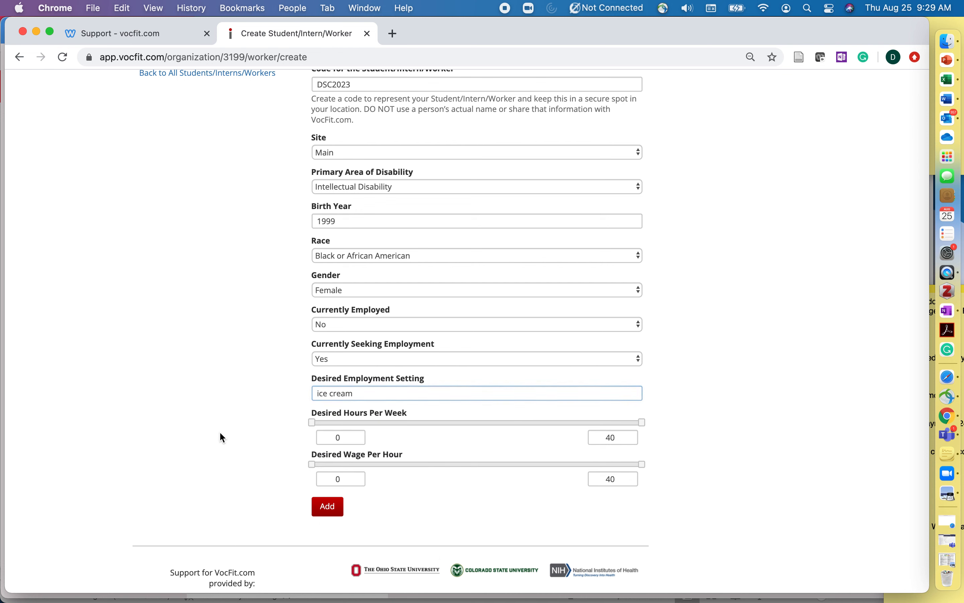
{"action": "left_click_drag", "start_coordinate": [312, 423], "coordinate": [450, 427]}
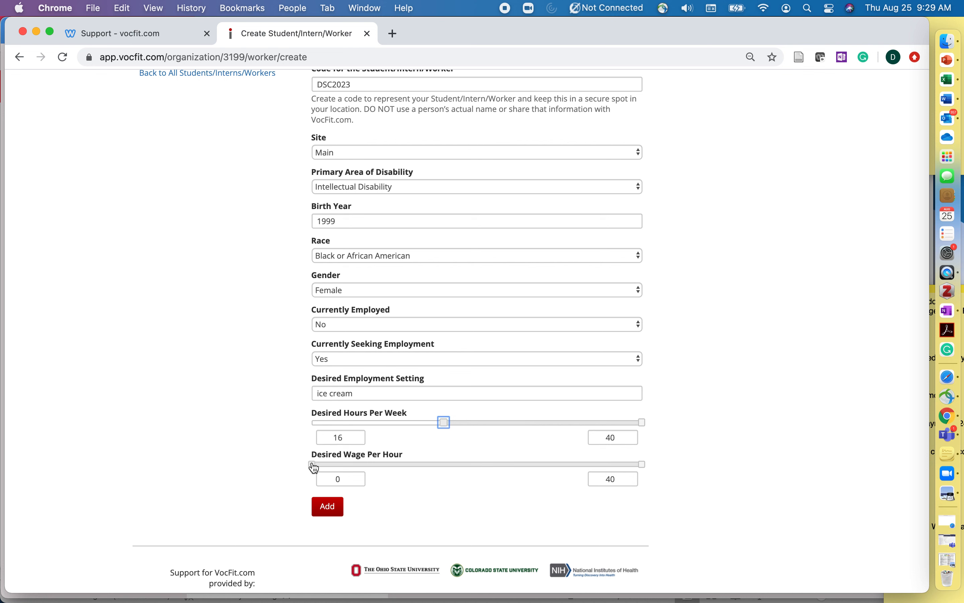
{"action": "left_click_drag", "start_coordinate": [313, 464], "coordinate": [433, 467]}
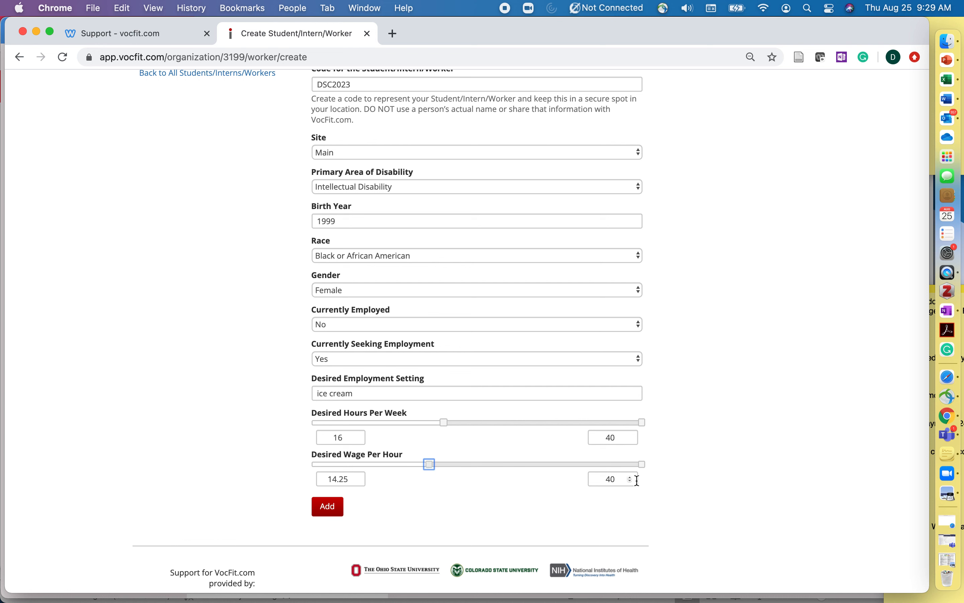
{"action": "left_click_drag", "start_coordinate": [647, 466], "coordinate": [457, 454]}
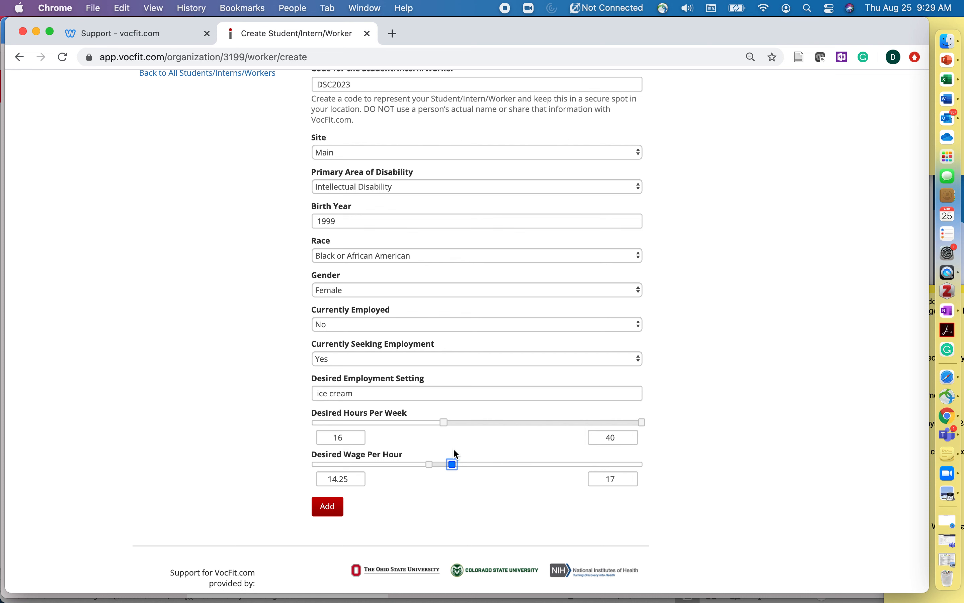
Add the DSC2023 student and view its new profile page
{"action": "left_click", "coordinate": [334, 511]}
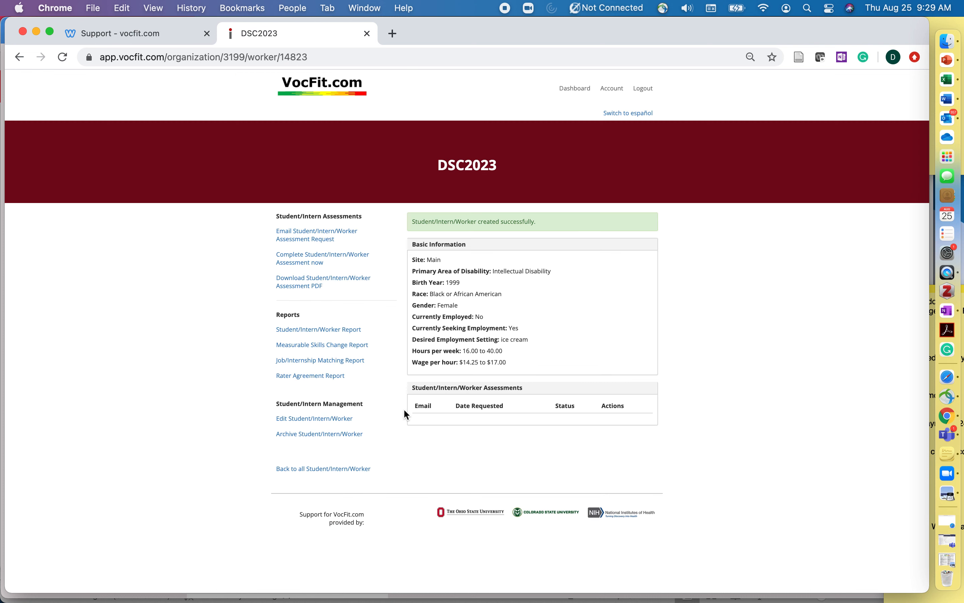
{"action": "scroll", "coordinate": [392, 290], "scroll_direction": "up", "scroll_amount": 5}
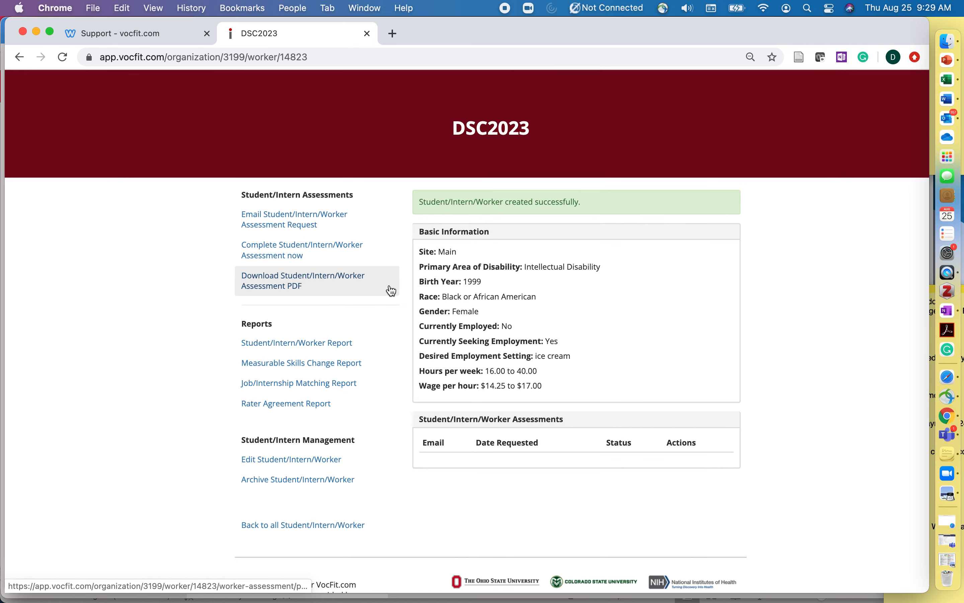
{"action": "scroll", "coordinate": [392, 290], "scroll_direction": "up", "scroll_amount": 1}
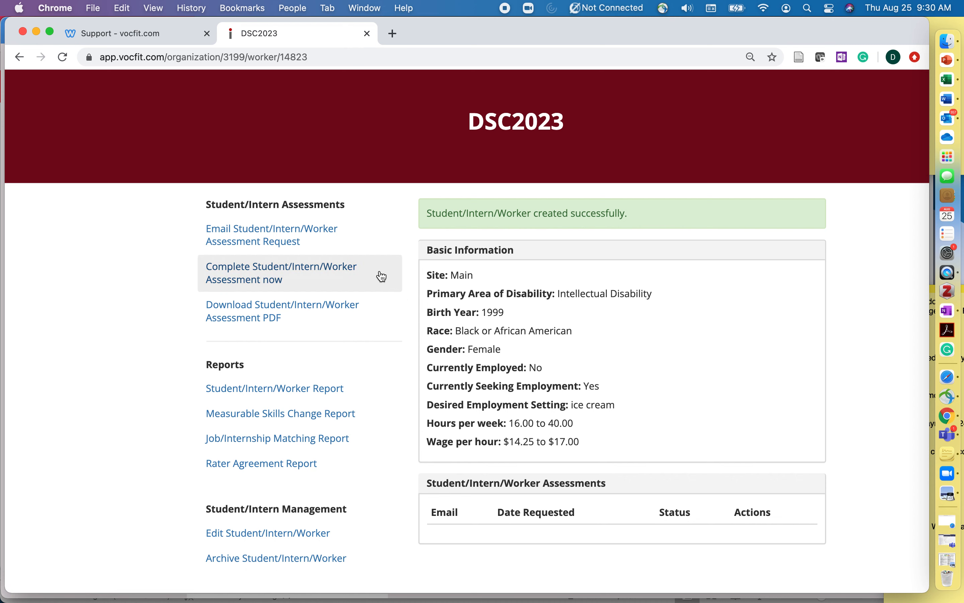
{"action": "scroll", "coordinate": [377, 273], "scroll_direction": "up", "scroll_amount": 5}
{"action": "scroll", "coordinate": [377, 273], "scroll_direction": "left", "scroll_amount": 1}
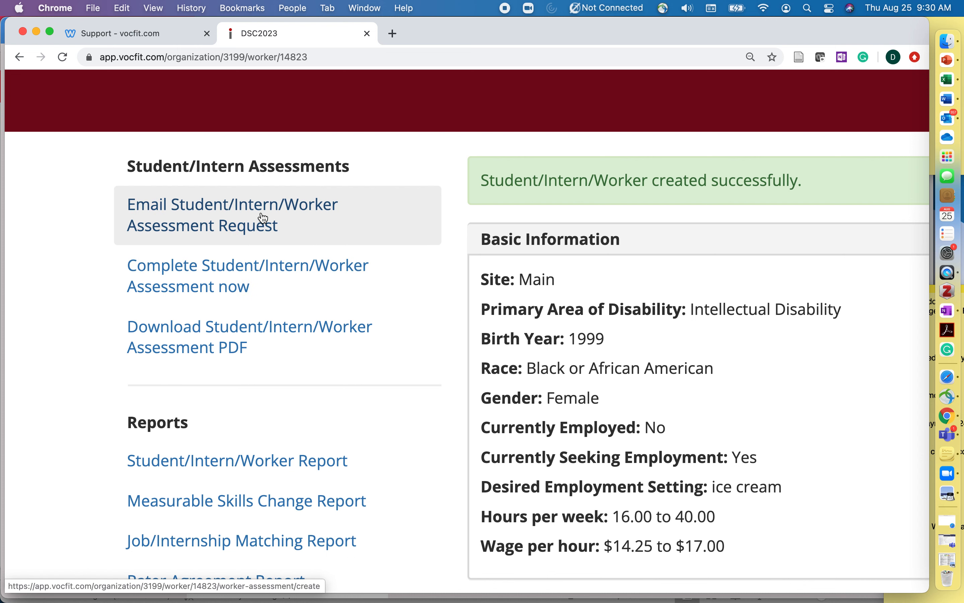
Begin the student's assessment now, answering No to the real-student question
{"action": "left_click", "coordinate": [318, 276]}
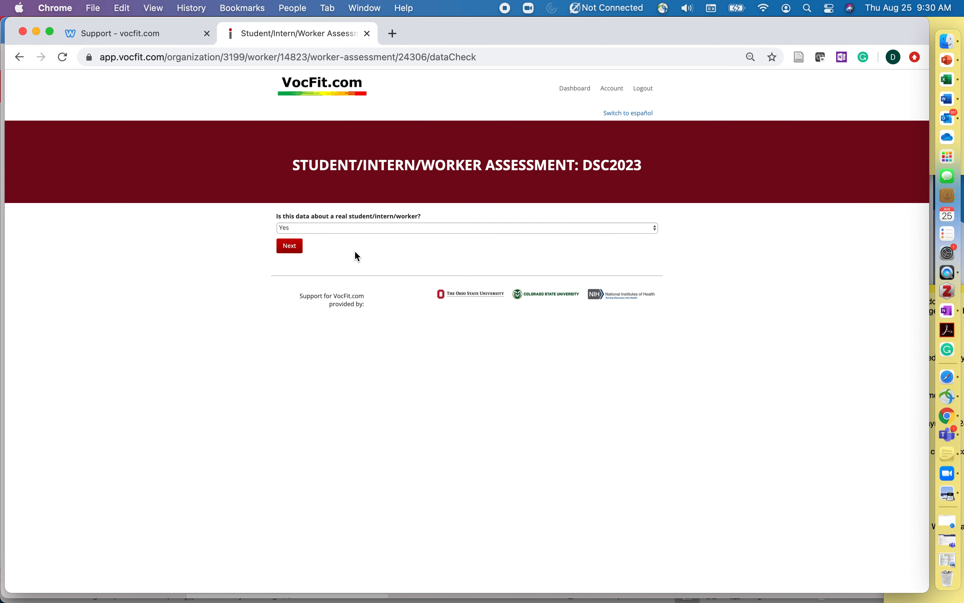
{"action": "left_click", "coordinate": [342, 230]}
{"action": "left_click", "coordinate": [338, 237]}
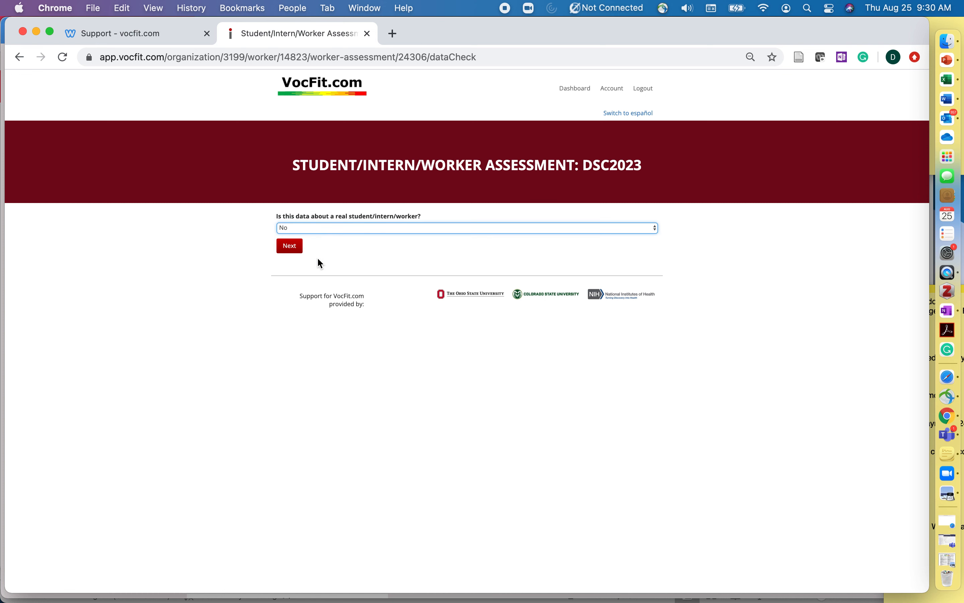
{"action": "left_click", "coordinate": [289, 251]}
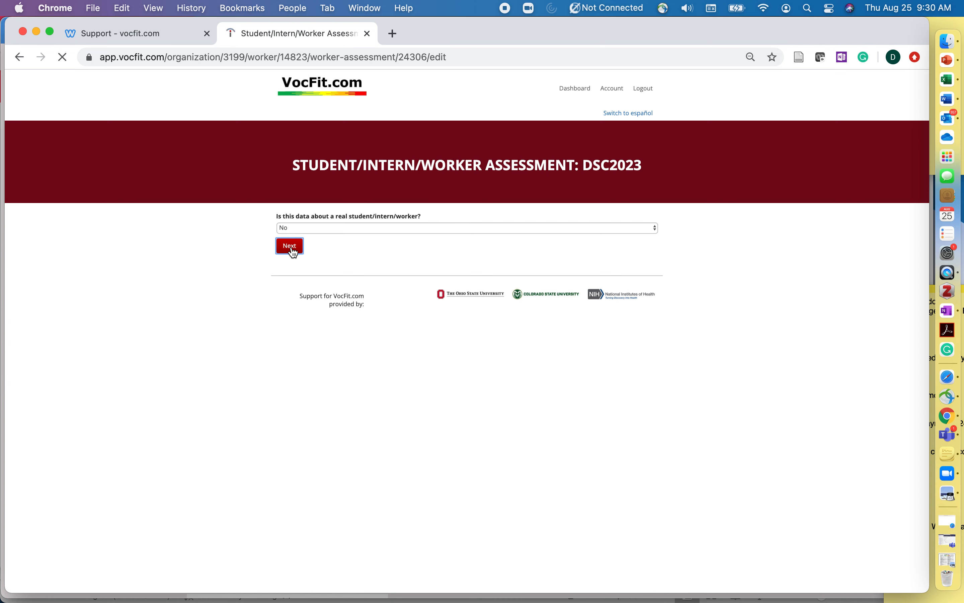
Set the rater's transition team role to OT/PT/SLP with 20 years in transition
{"action": "left_click", "coordinate": [325, 233]}
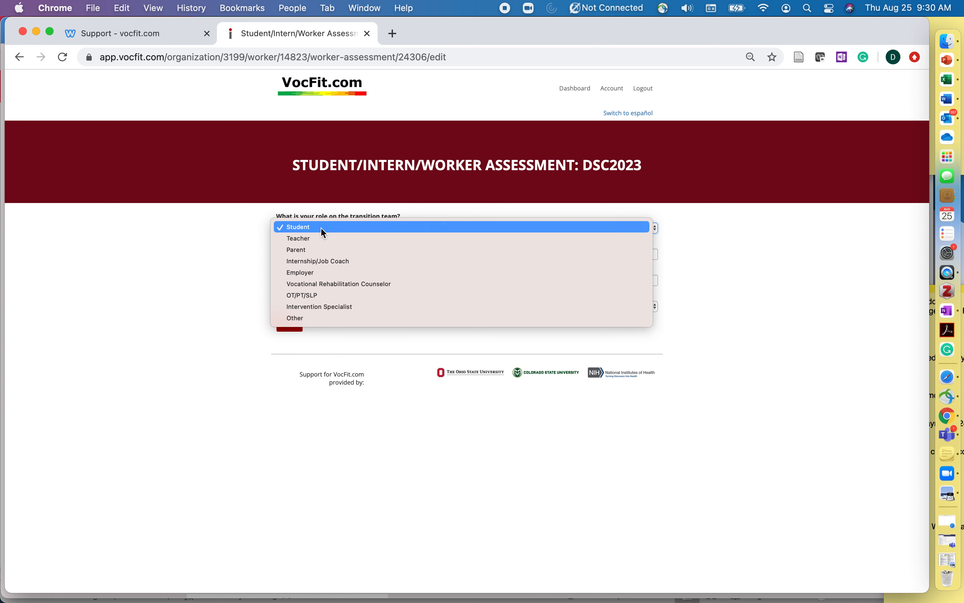
{"action": "left_click", "coordinate": [337, 297]}
{"action": "left_click", "coordinate": [305, 252]}
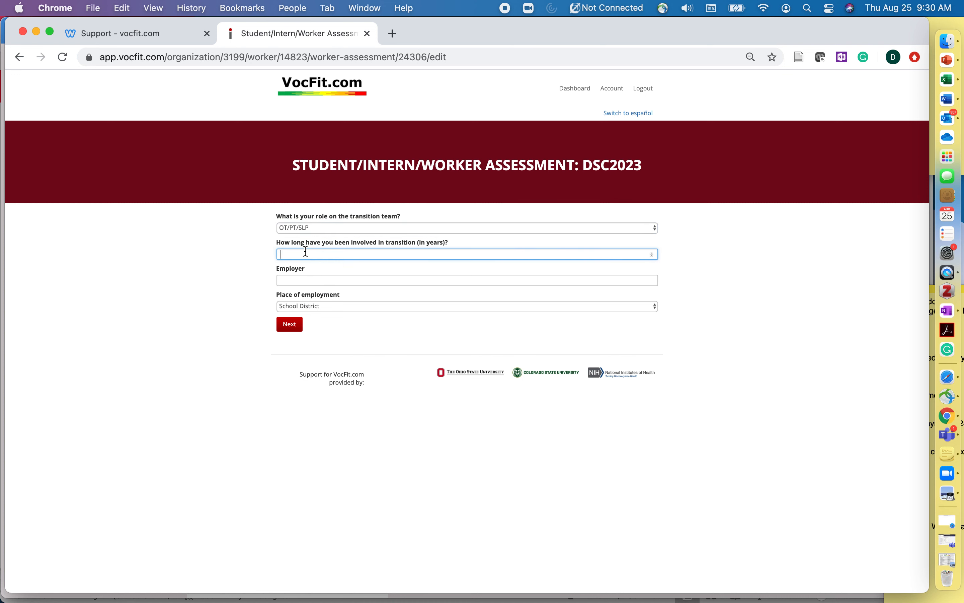
{"action": "type", "text": "20"}
Enter employer CCHMC and place of employment Other: Hospital, then continue to Physical Abilities
{"action": "left_click", "coordinate": [303, 282]}
{"action": "type", "text": "CCH"}
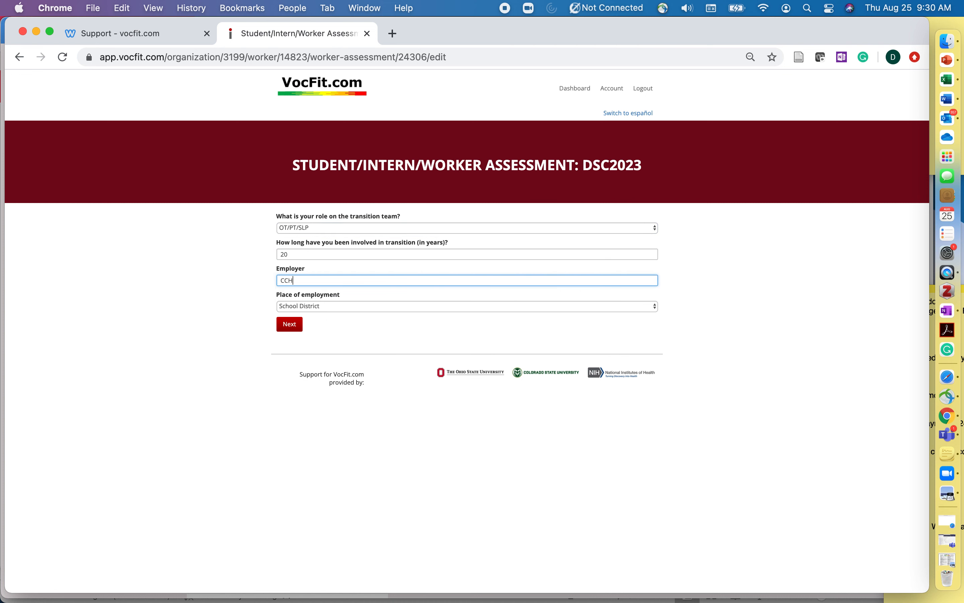
{"action": "type", "text": "MC"}
{"action": "left_click", "coordinate": [316, 306]}
{"action": "left_click", "coordinate": [311, 362]}
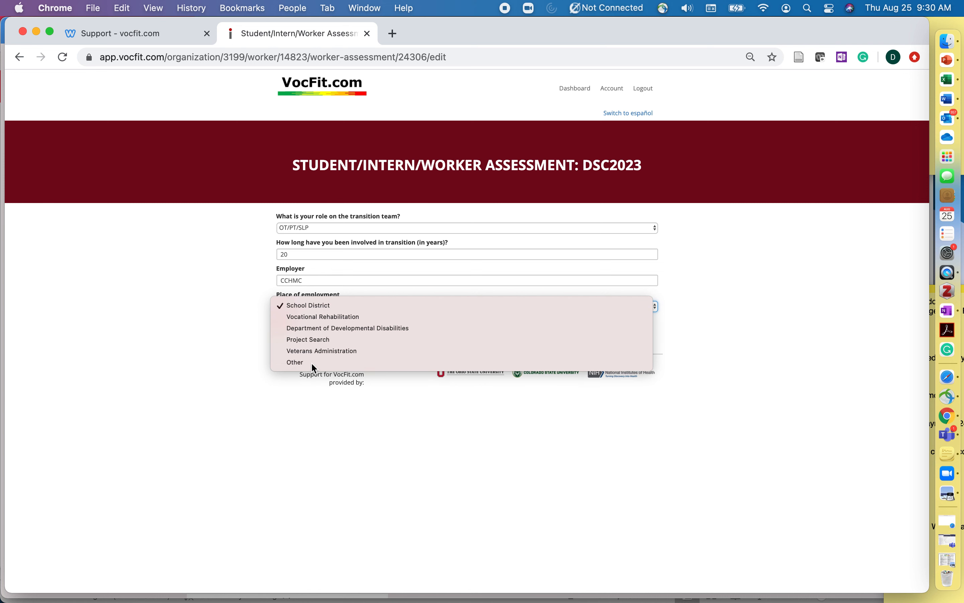
{"action": "left_click", "coordinate": [310, 331]}
{"action": "type", "text": "Ho"}
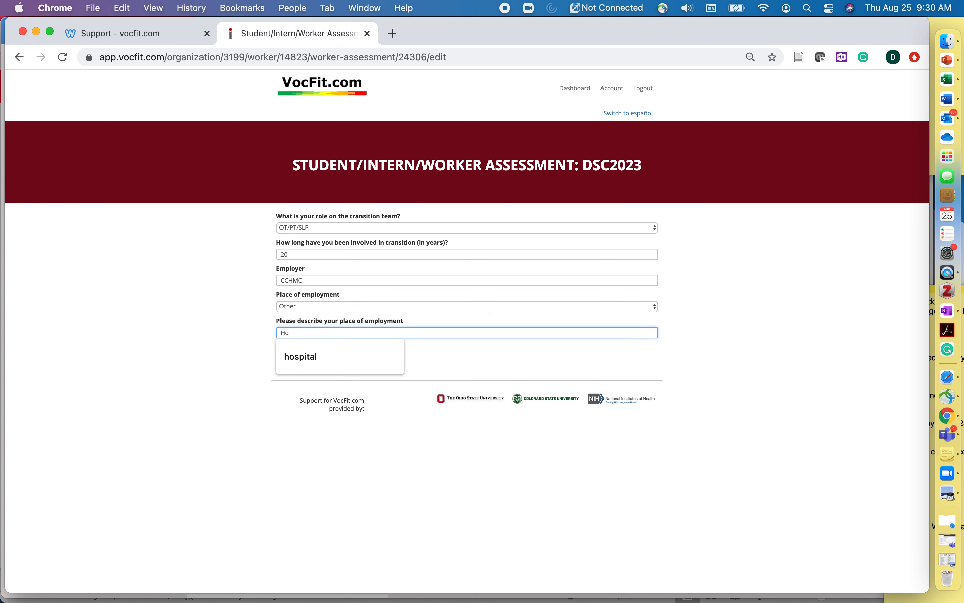
{"action": "type", "text": "spital"}
{"action": "left_click", "coordinate": [246, 332]}
{"action": "left_click", "coordinate": [289, 355]}
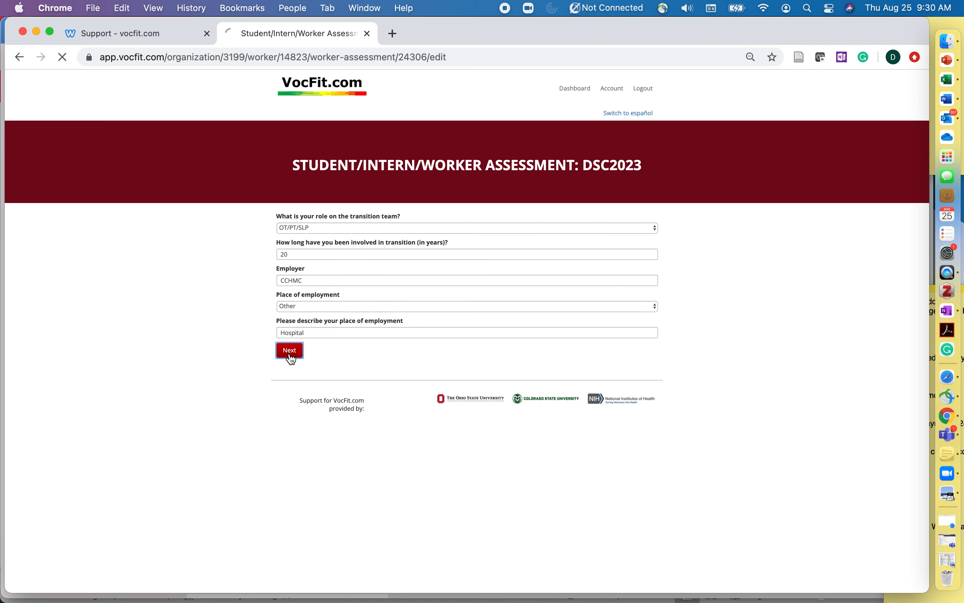
{"action": "scroll", "coordinate": [479, 302], "scroll_direction": "up", "scroll_amount": 5}
{"action": "scroll", "coordinate": [479, 303], "scroll_direction": "right", "scroll_amount": 1}
{"action": "scroll", "coordinate": [479, 303], "scroll_direction": "down", "scroll_amount": 2}
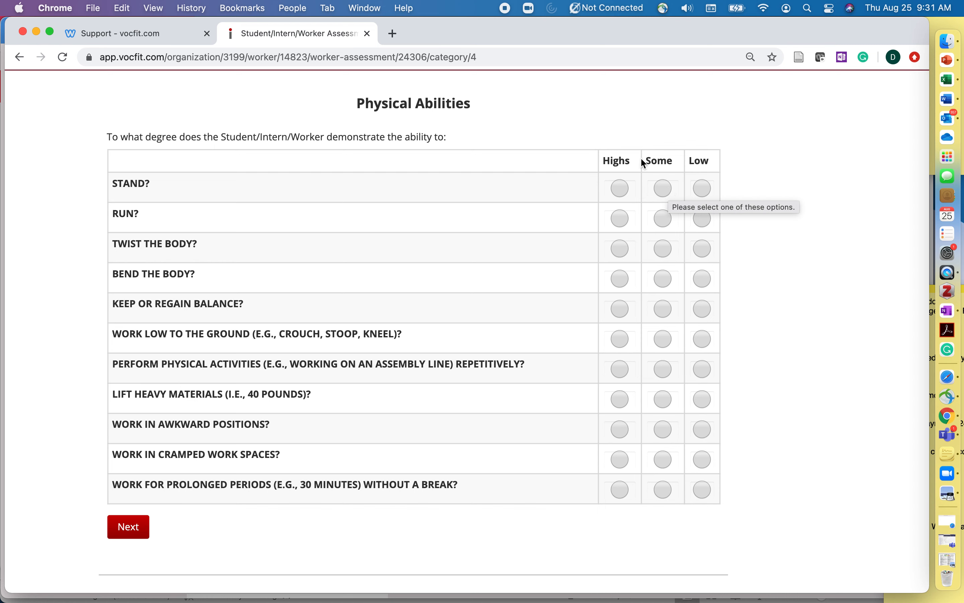
{"action": "scroll", "coordinate": [454, 428], "scroll_direction": "up", "scroll_amount": 5}
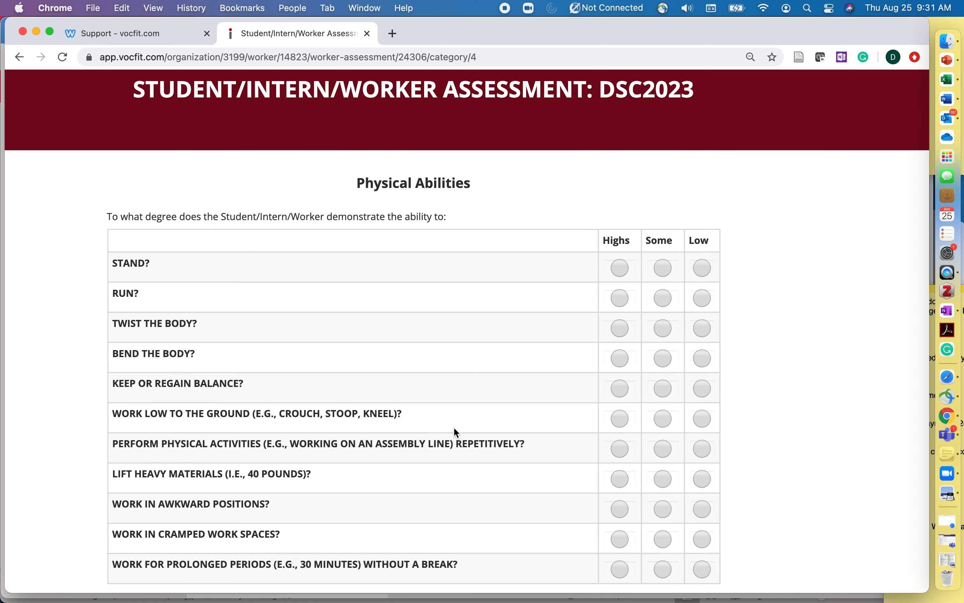
{"action": "key", "text": "super+minus"}
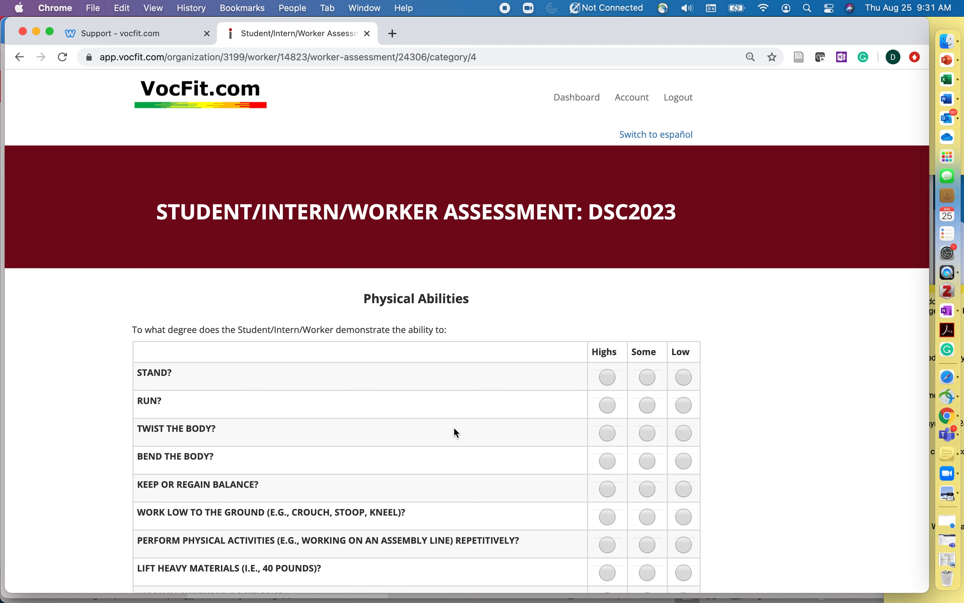
{"action": "scroll", "coordinate": [454, 428], "scroll_direction": "down", "scroll_amount": 1}
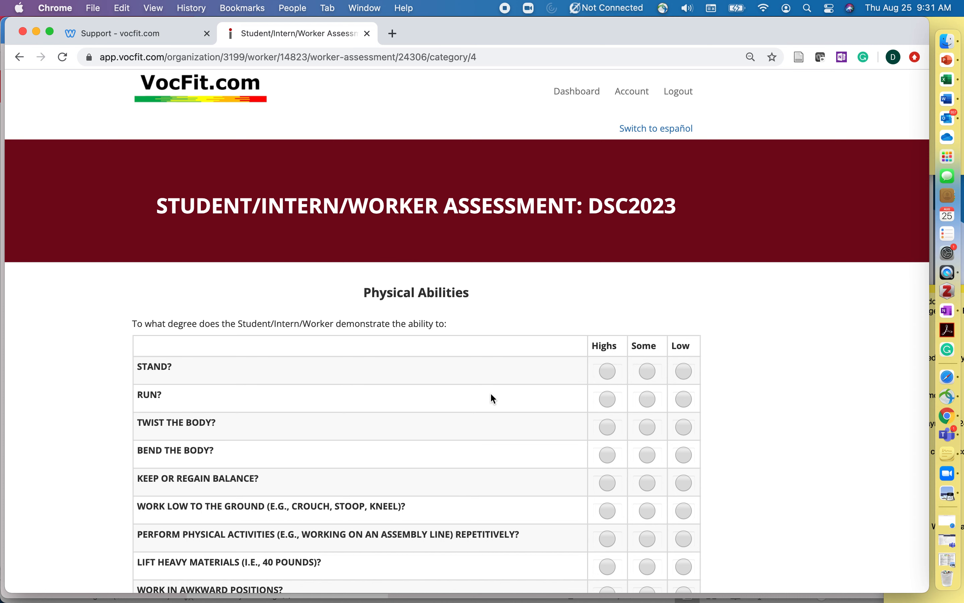
{"action": "scroll", "coordinate": [494, 399], "scroll_direction": "left", "scroll_amount": 2}
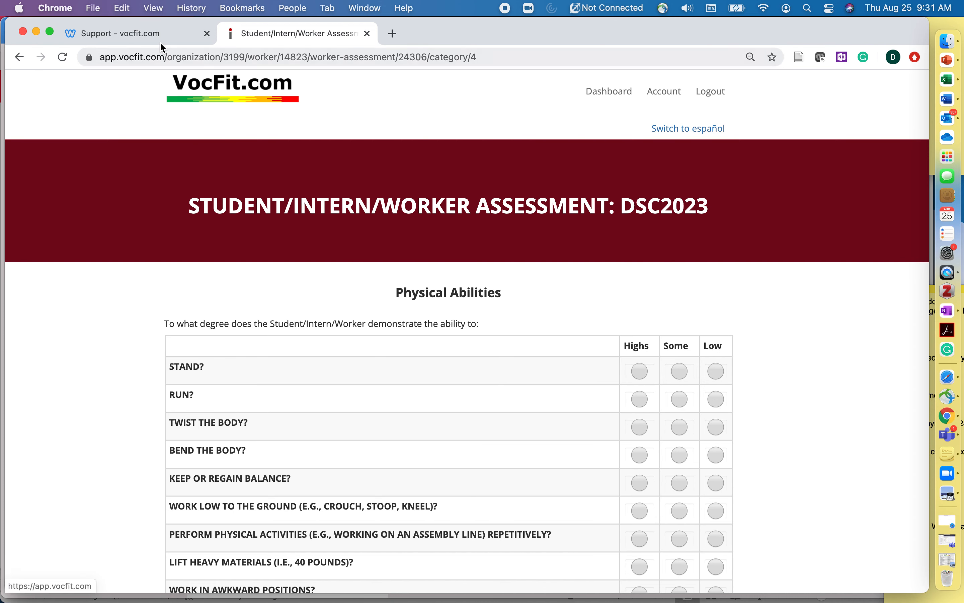
Check the VocFit support page's address, then glance back at the DSC2023 assessment
{"action": "left_click", "coordinate": [153, 34]}
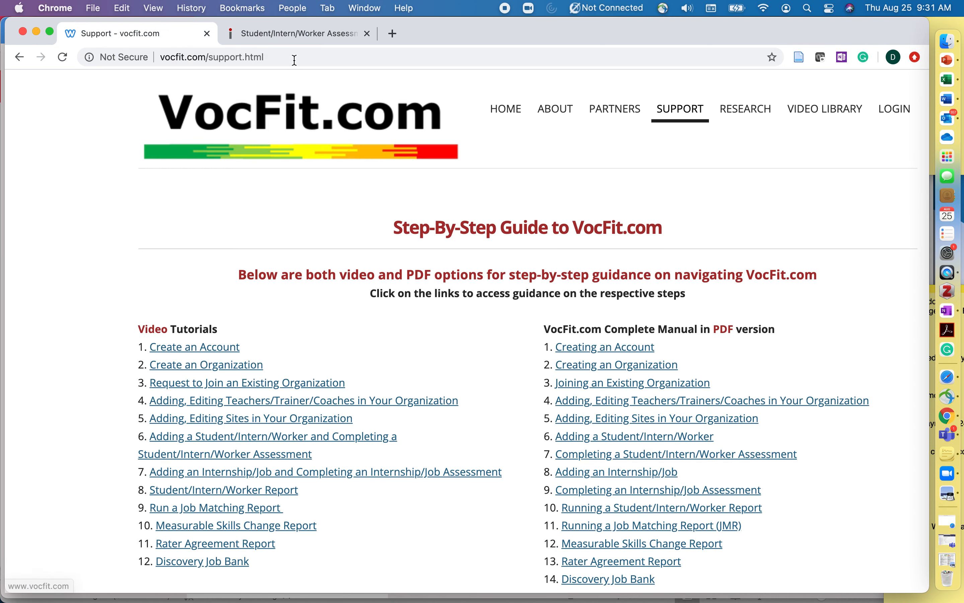
{"action": "left_click", "coordinate": [272, 56]}
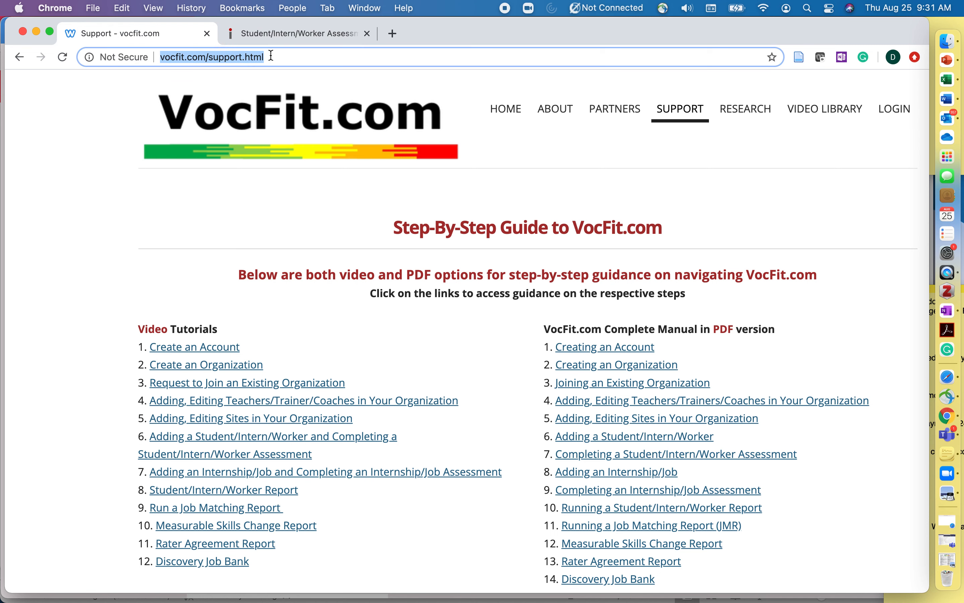
{"action": "left_click", "coordinate": [297, 34]}
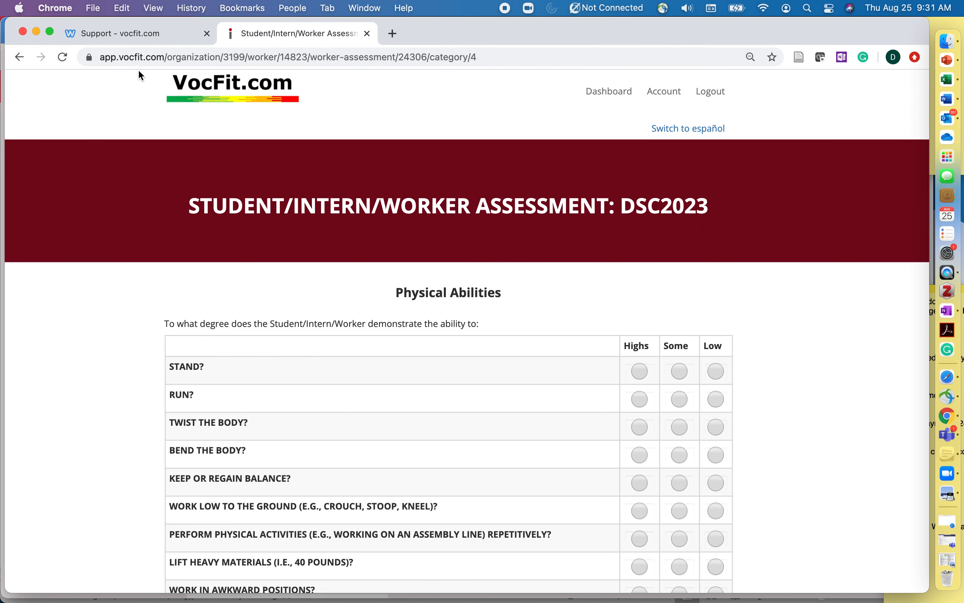
Go from the support site's home page to the Step-By-Step Guide and open the Creating an Account PDF
{"action": "left_click", "coordinate": [149, 32]}
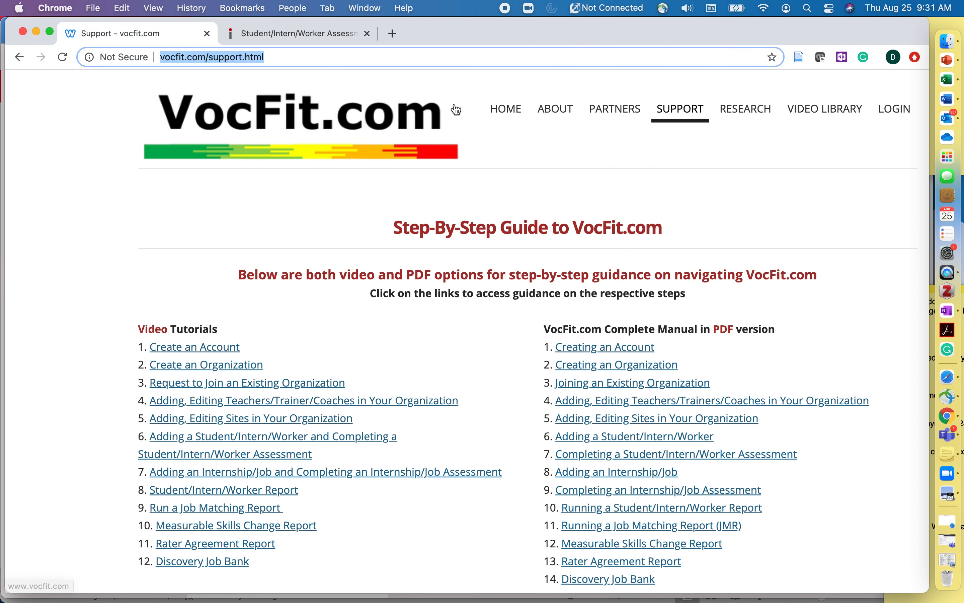
{"action": "left_click", "coordinate": [506, 111]}
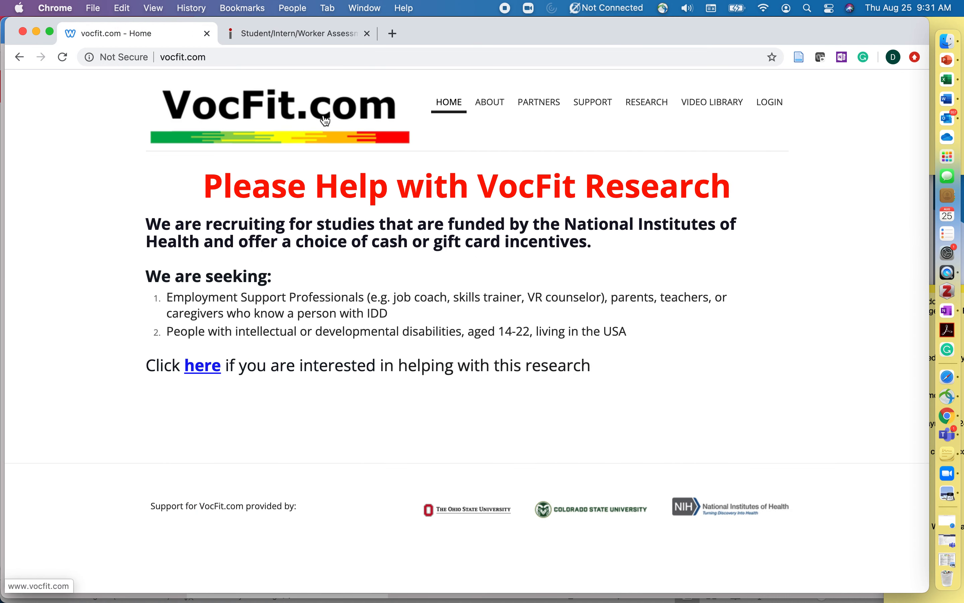
{"action": "left_click", "coordinate": [593, 103]}
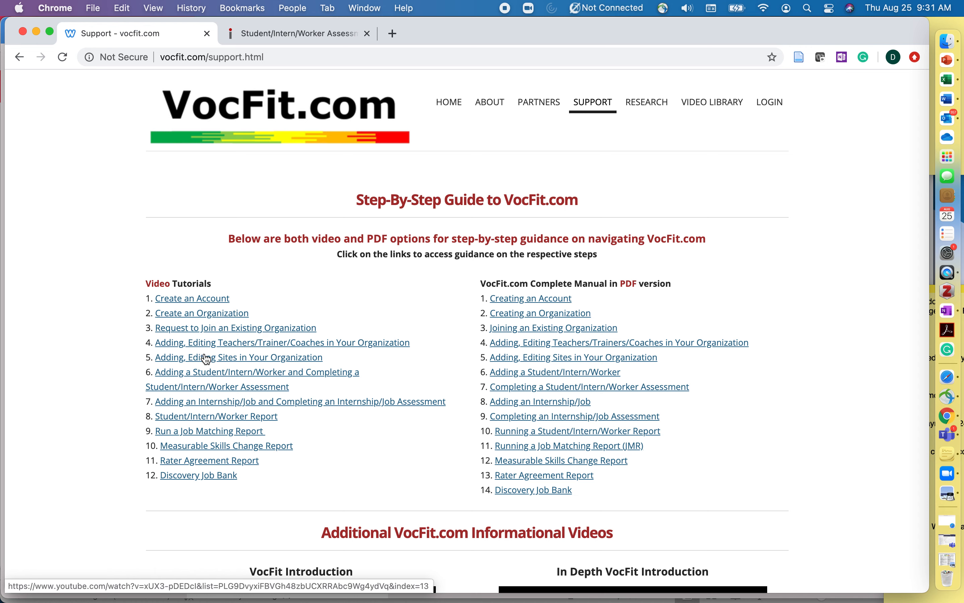
{"action": "scroll", "coordinate": [218, 411], "scroll_direction": "up", "scroll_amount": 2}
{"action": "scroll", "coordinate": [220, 414], "scroll_direction": "up", "scroll_amount": 3}
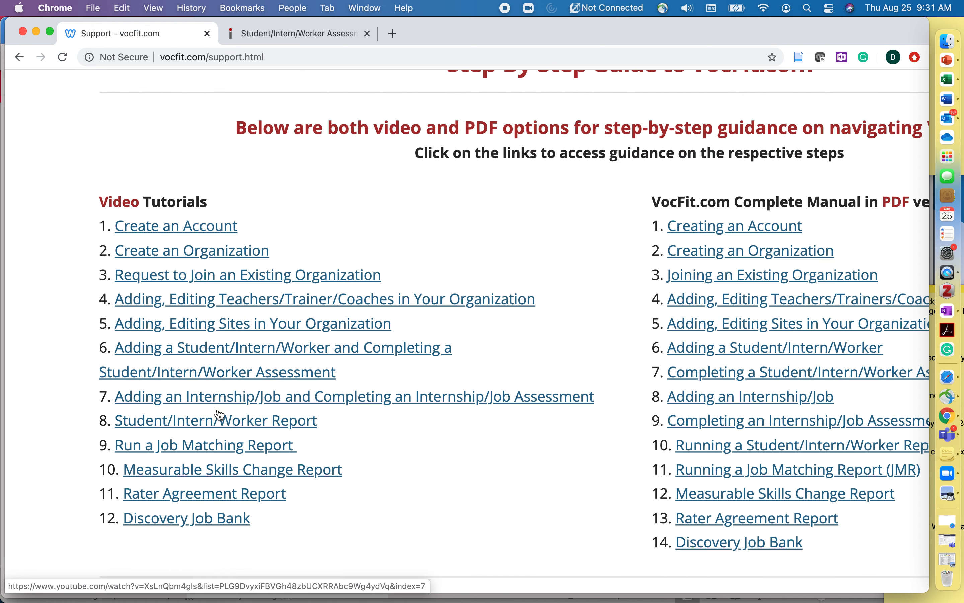
{"action": "scroll", "coordinate": [418, 398], "scroll_direction": "right", "scroll_amount": 5}
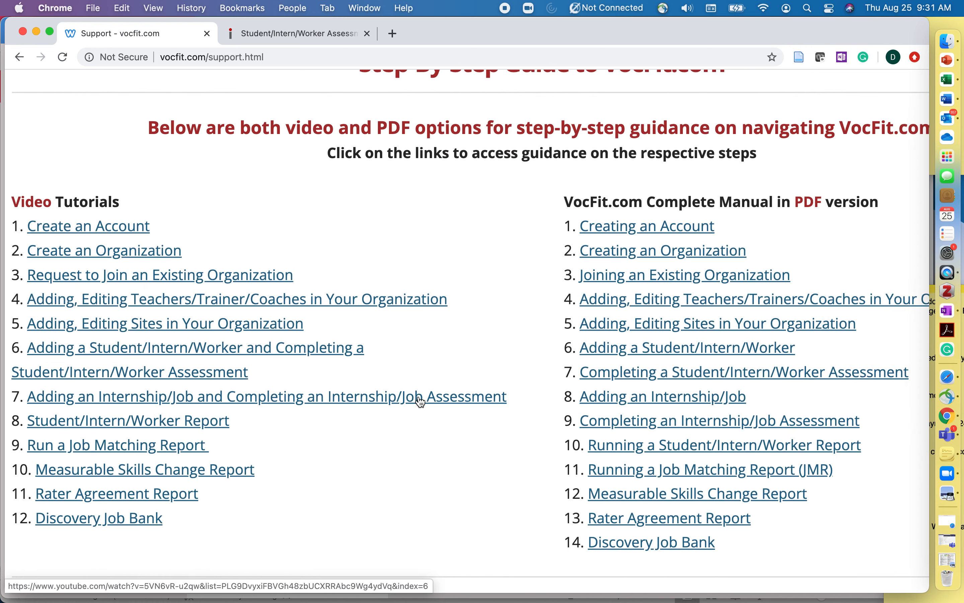
{"action": "left_click", "coordinate": [595, 230]}
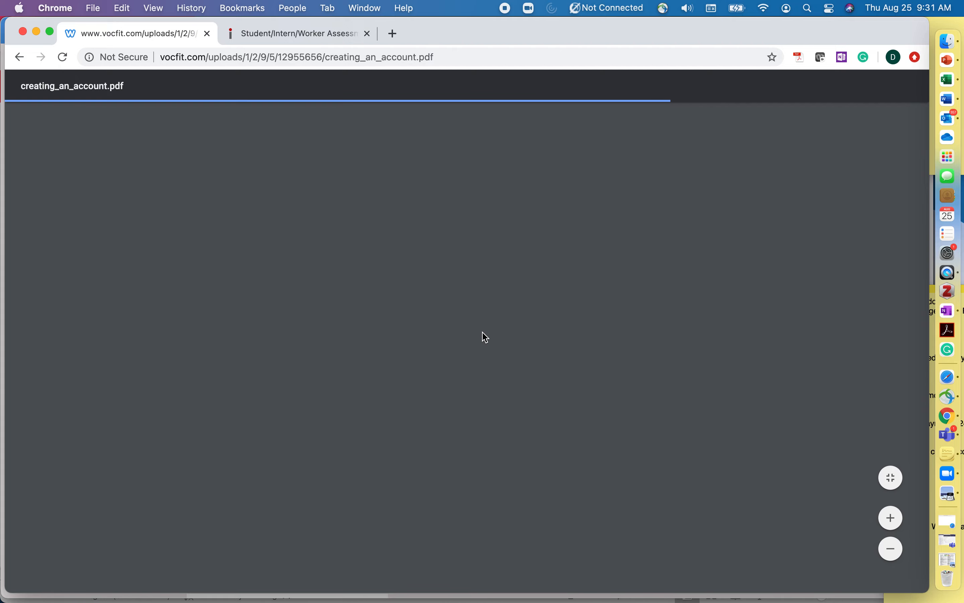
Scroll through the four-page creating_an_account.pdf and back up to its title page
{"action": "scroll", "coordinate": [486, 337], "scroll_direction": "down", "scroll_amount": 15}
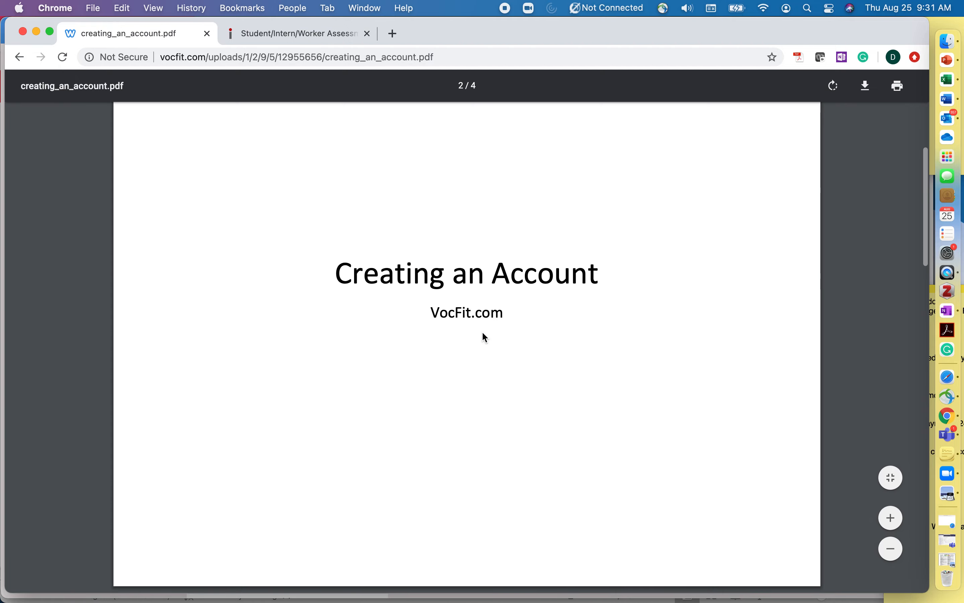
{"action": "scroll", "coordinate": [482, 333], "scroll_direction": "down", "scroll_amount": 20}
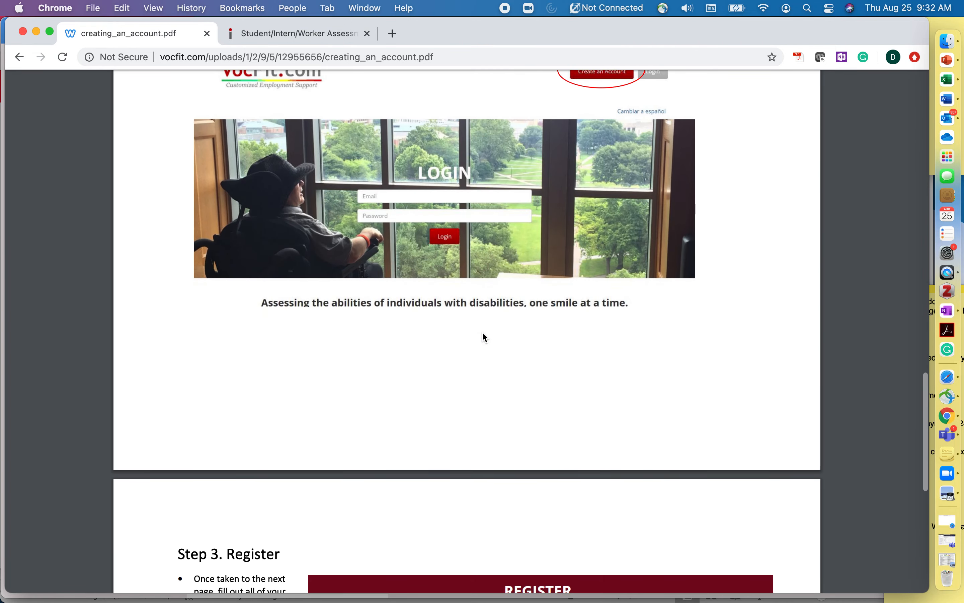
{"action": "scroll", "coordinate": [486, 337], "scroll_direction": "down", "scroll_amount": 3}
{"action": "scroll", "coordinate": [485, 337], "scroll_direction": "up", "scroll_amount": 20}
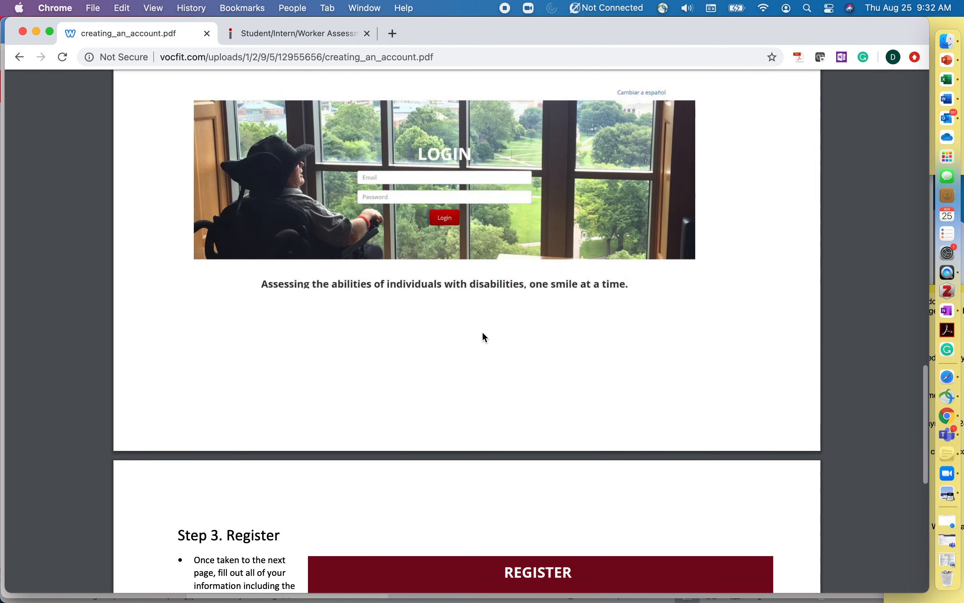
{"action": "scroll", "coordinate": [482, 333], "scroll_direction": "up", "scroll_amount": 10}
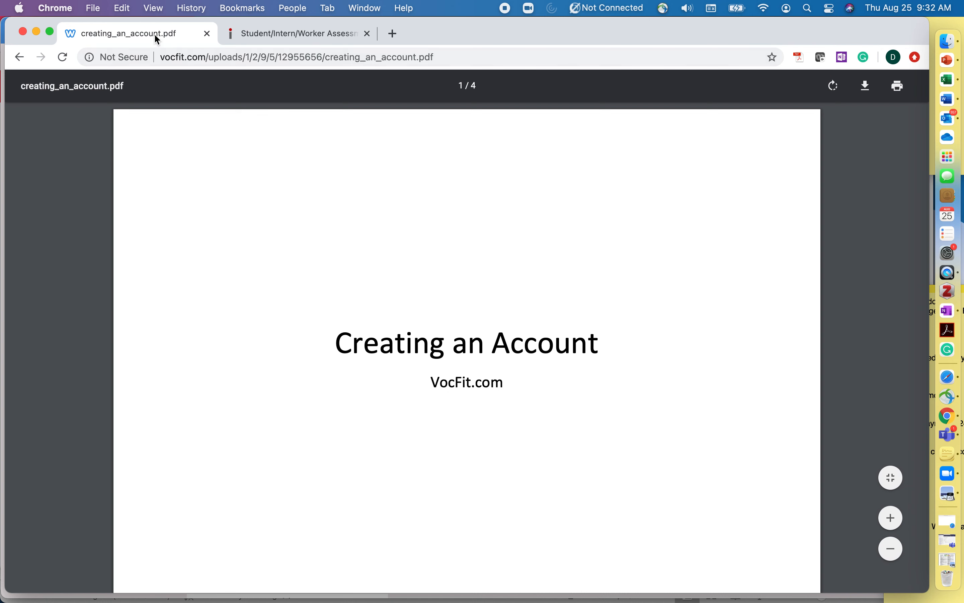
Switch back to the DSC2023 assessment tab, scrolled to the top of Physical Abilities
{"action": "left_click", "coordinate": [316, 38]}
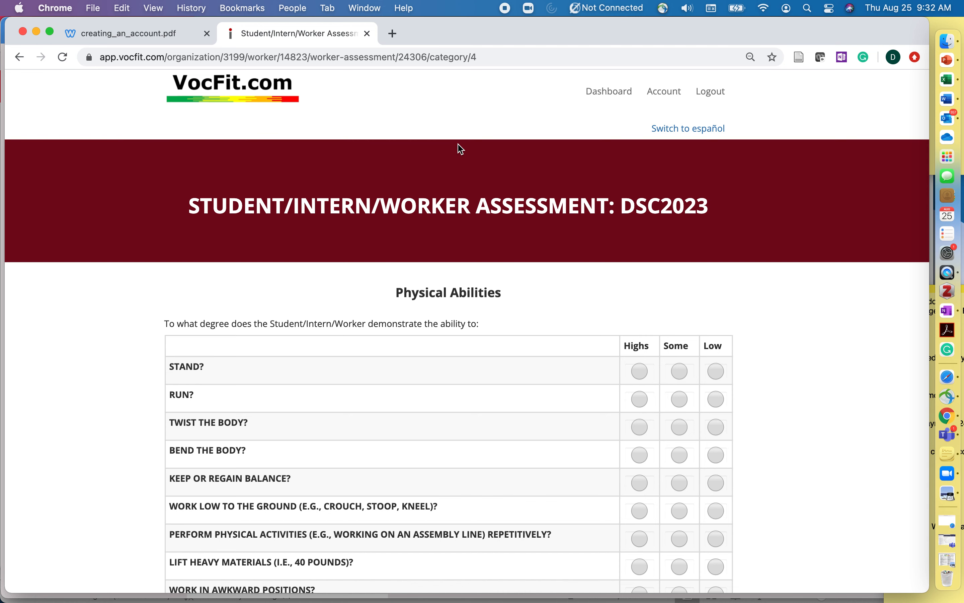
{"action": "scroll", "coordinate": [473, 201], "scroll_direction": "up", "scroll_amount": 1}
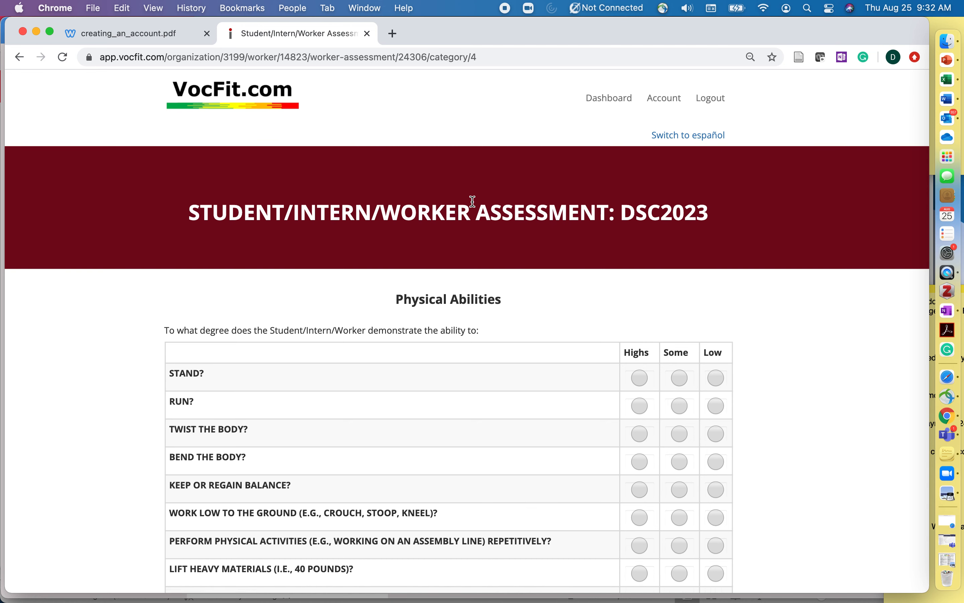